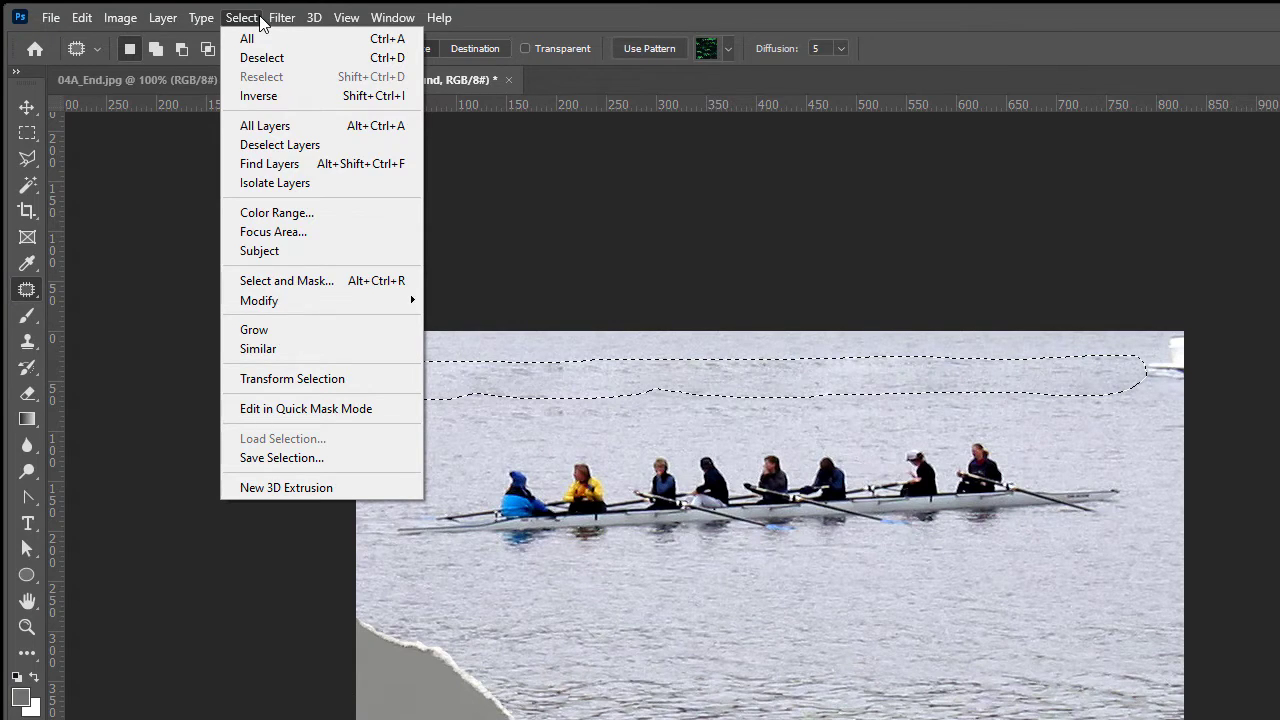
- Clear the selection around the patched boat wake to check the result, and undo the patch
click(261, 22)
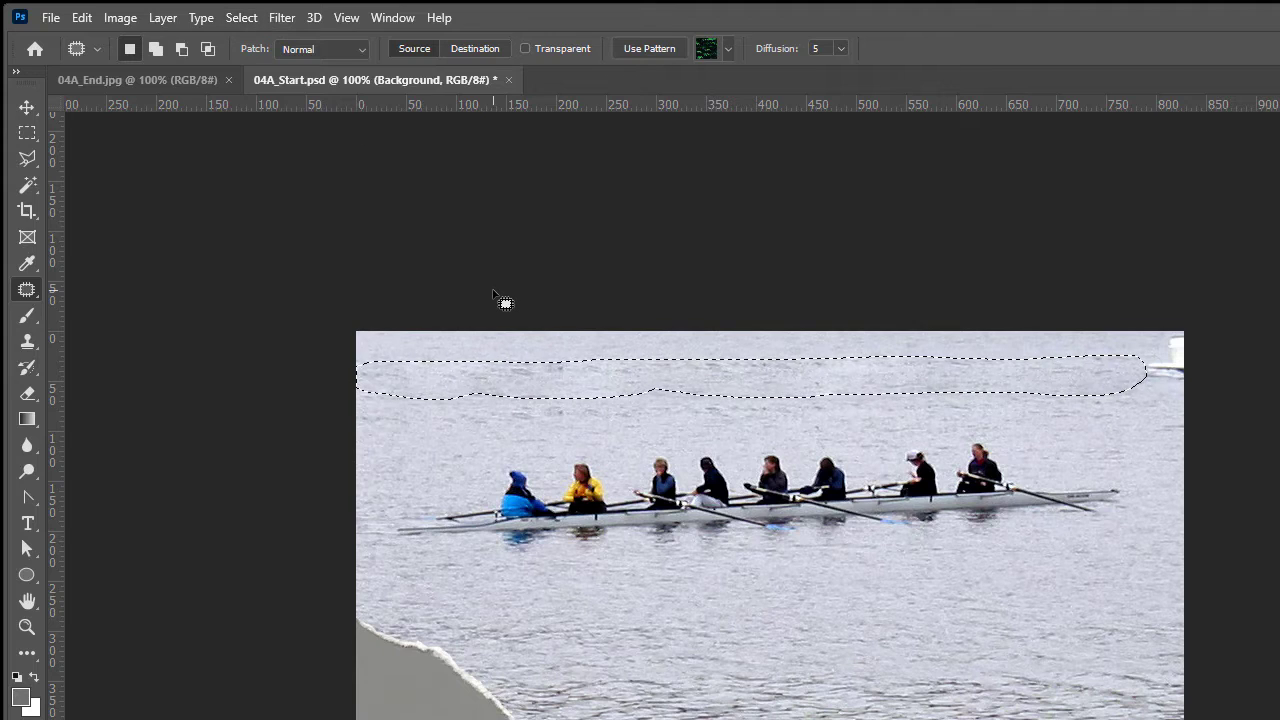
key(ctrl+d)
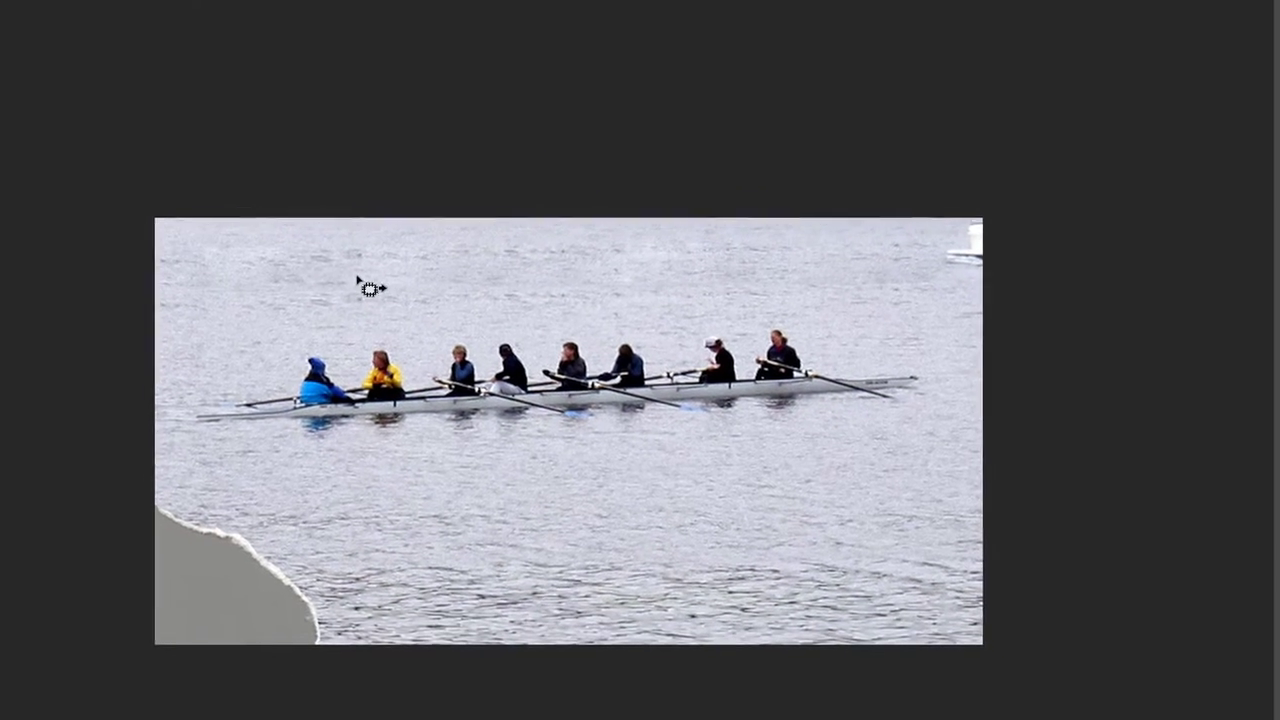
mouse_move(369, 284)
mouse_down()
mouse_move(390, 396)
mouse_move(388, 467)
mouse_up()
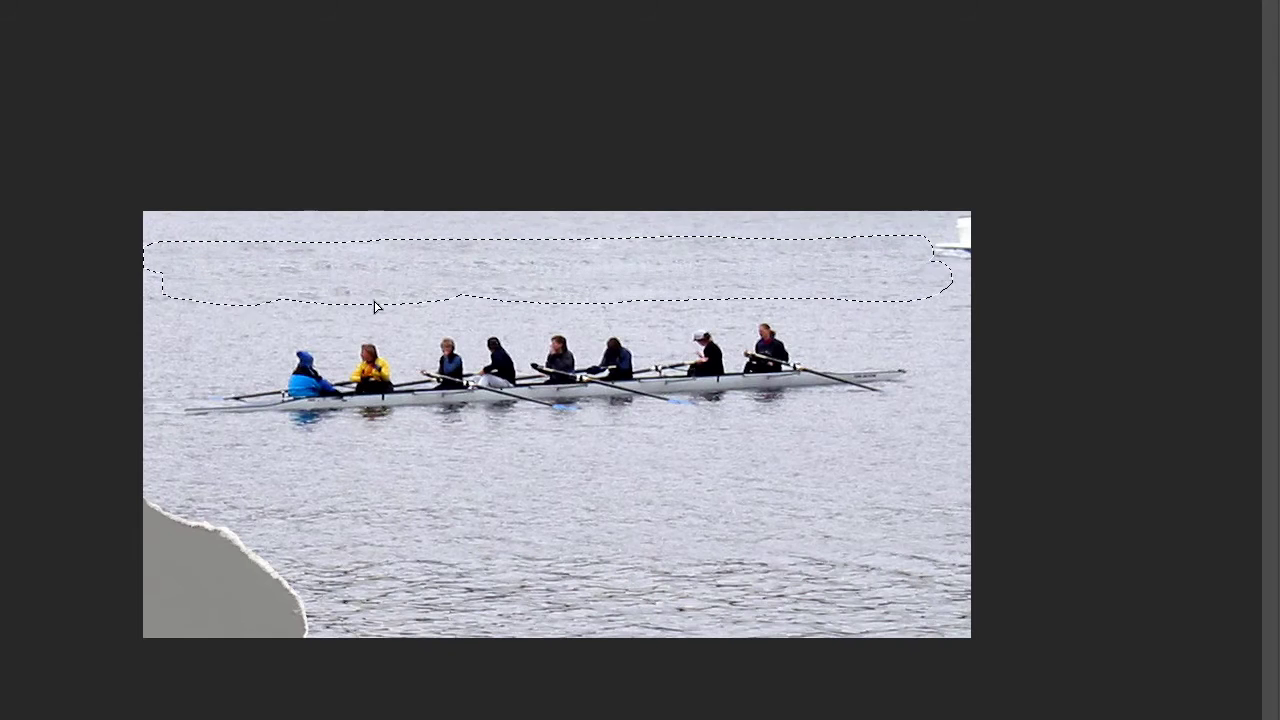
key(ctrl+d)
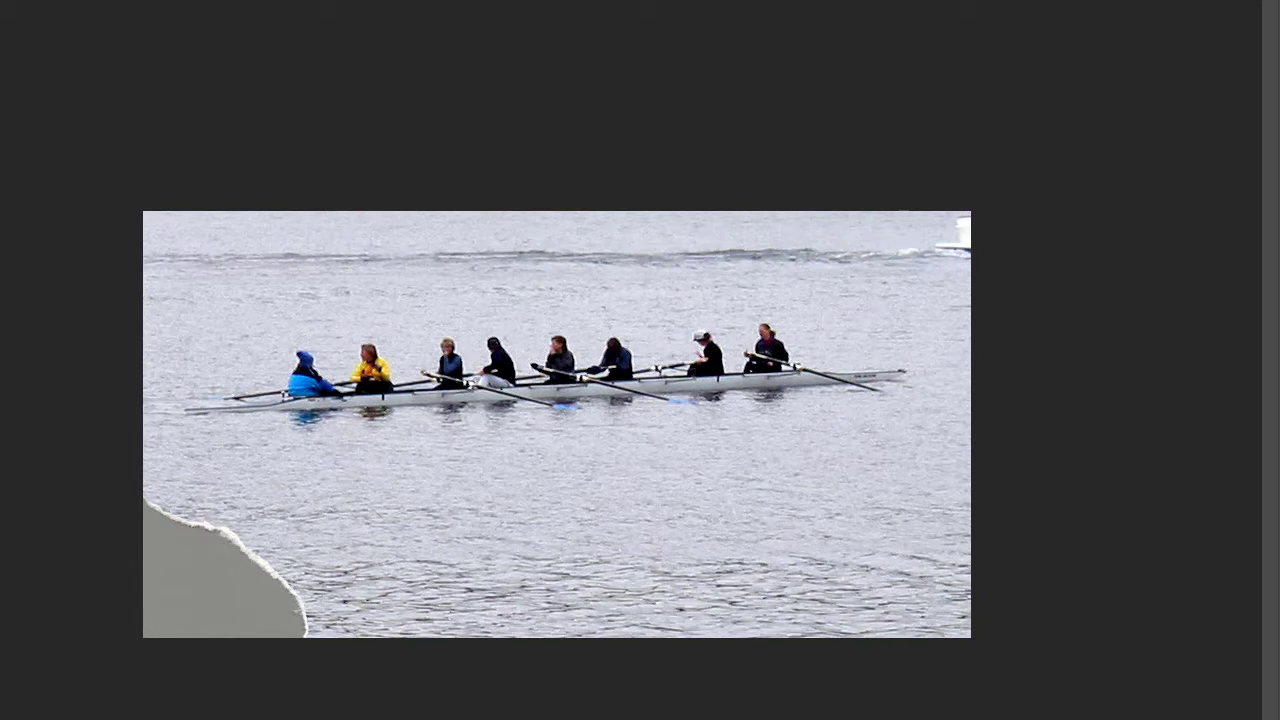
key(ctrl+shift+z)
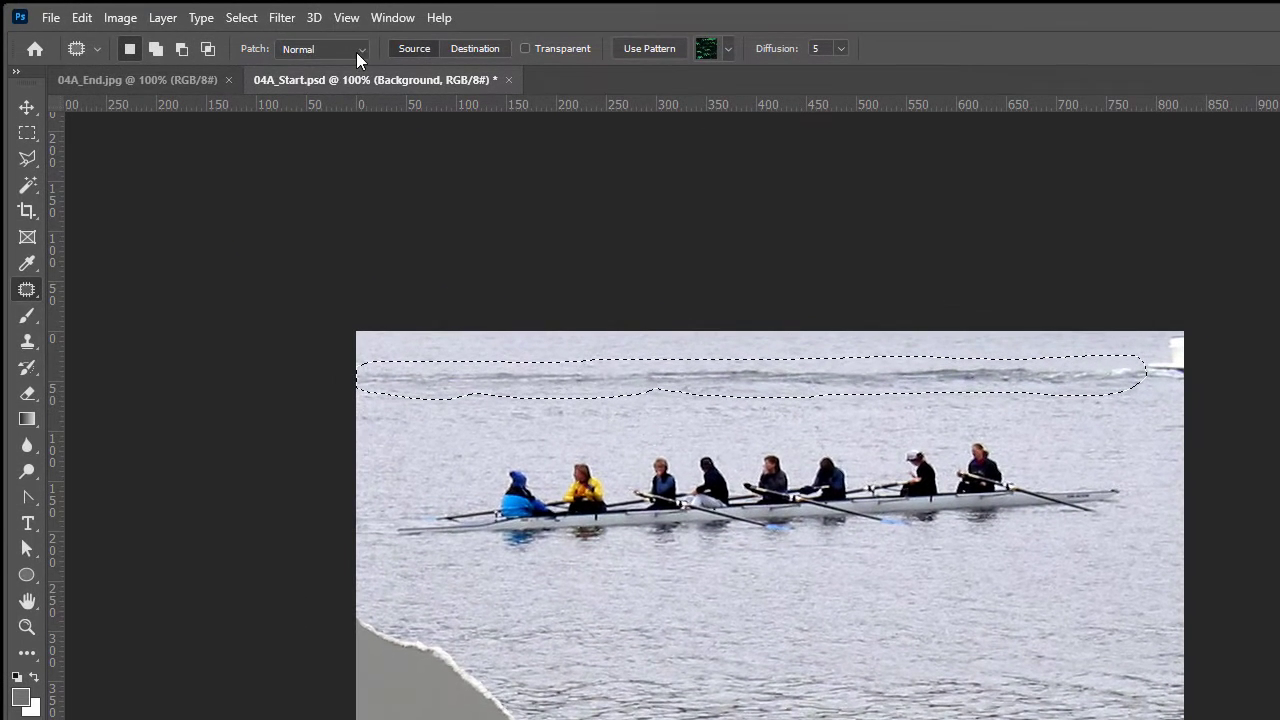
- Set the Patch Tool to Content-Aware, patch the wake with clean water from below it, and deselect
click(356, 52)
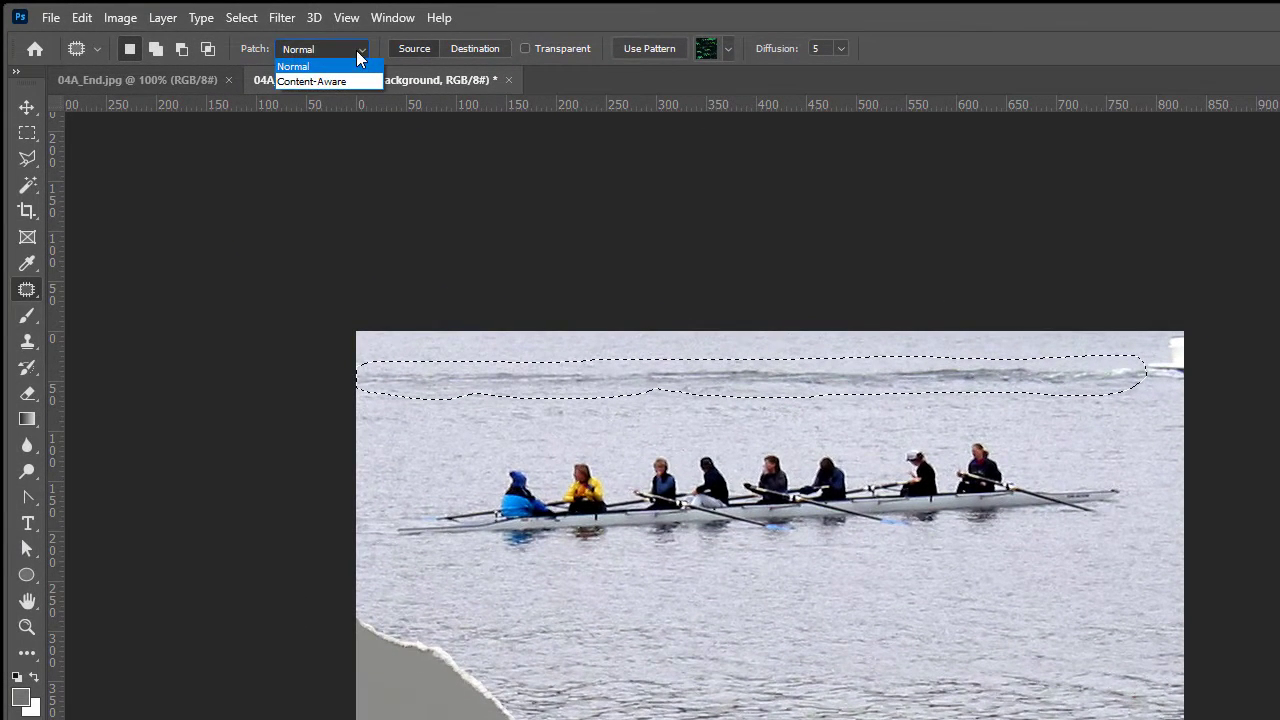
click(291, 81)
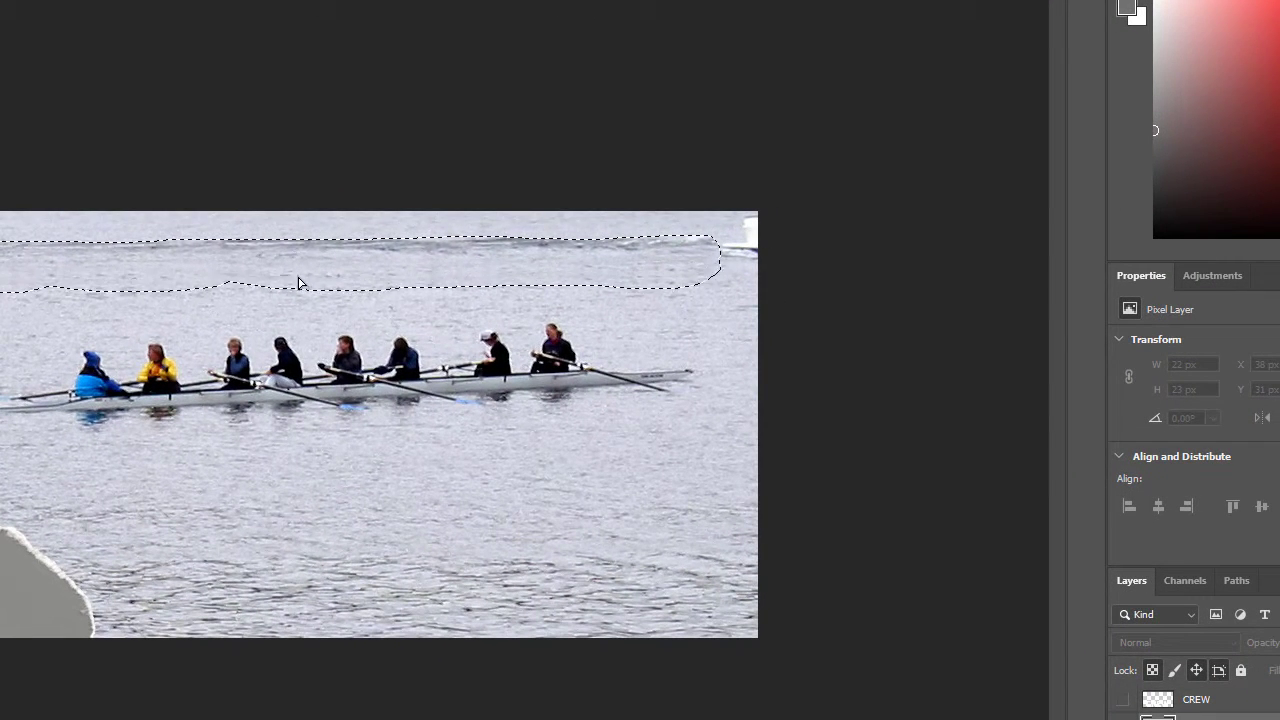
drag(306, 298, 312, 311)
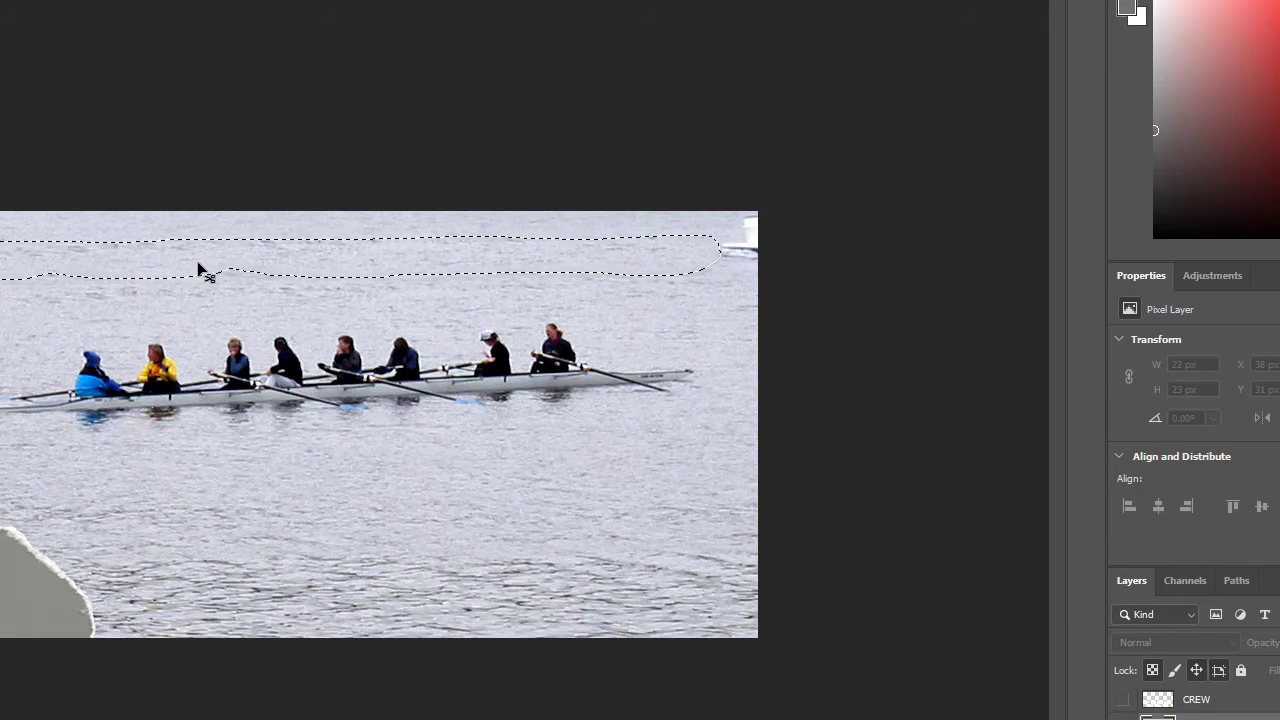
drag(230, 313, 243, 463)
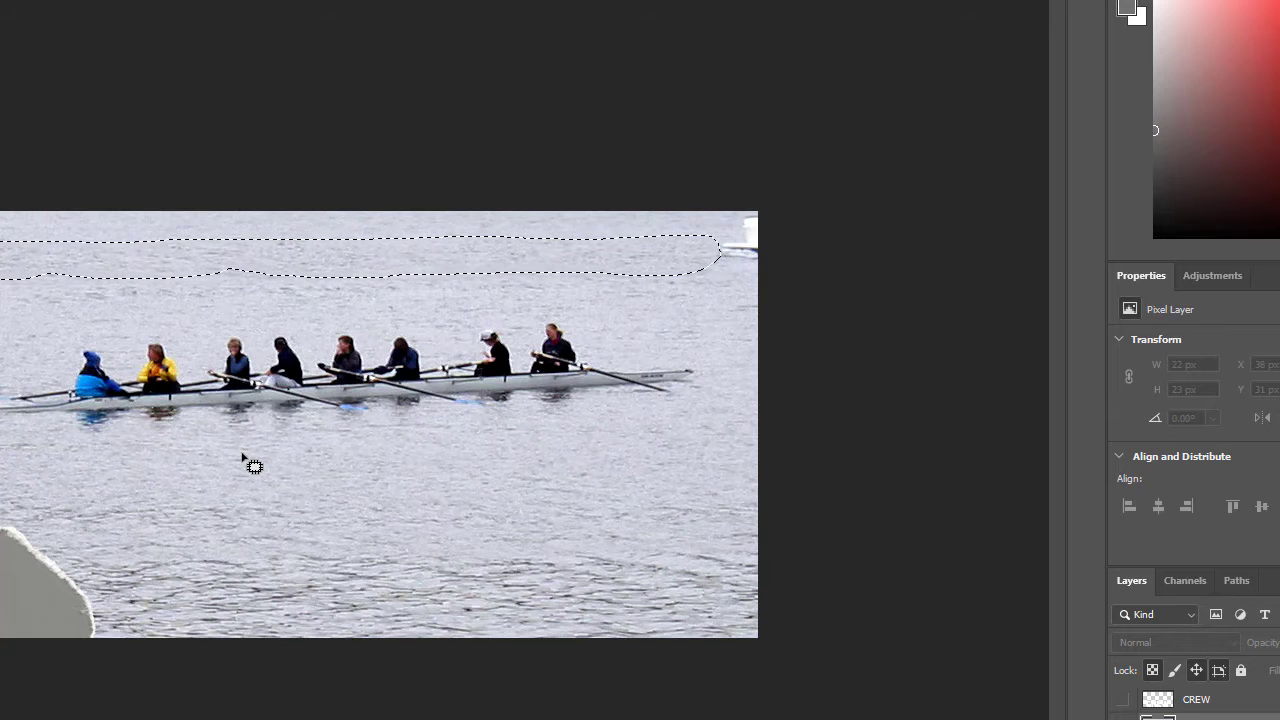
key(ctrl+d)
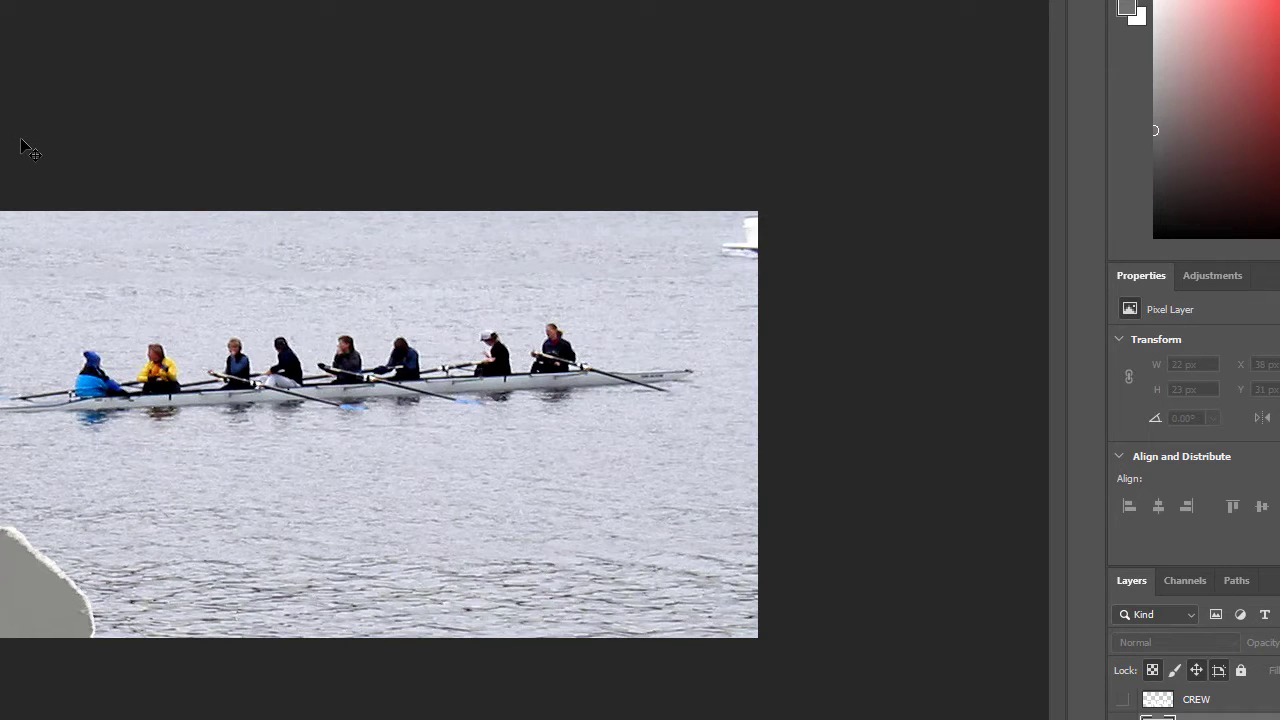
key(ctrl+h)
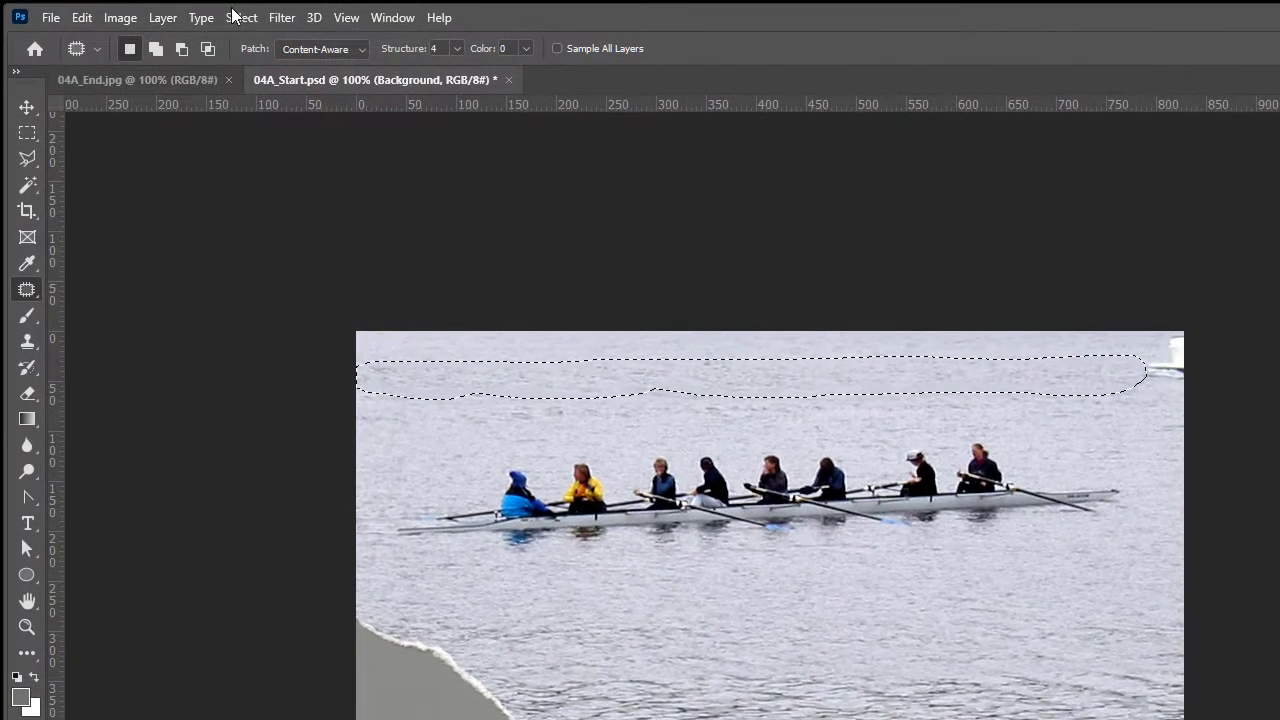
click(238, 17)
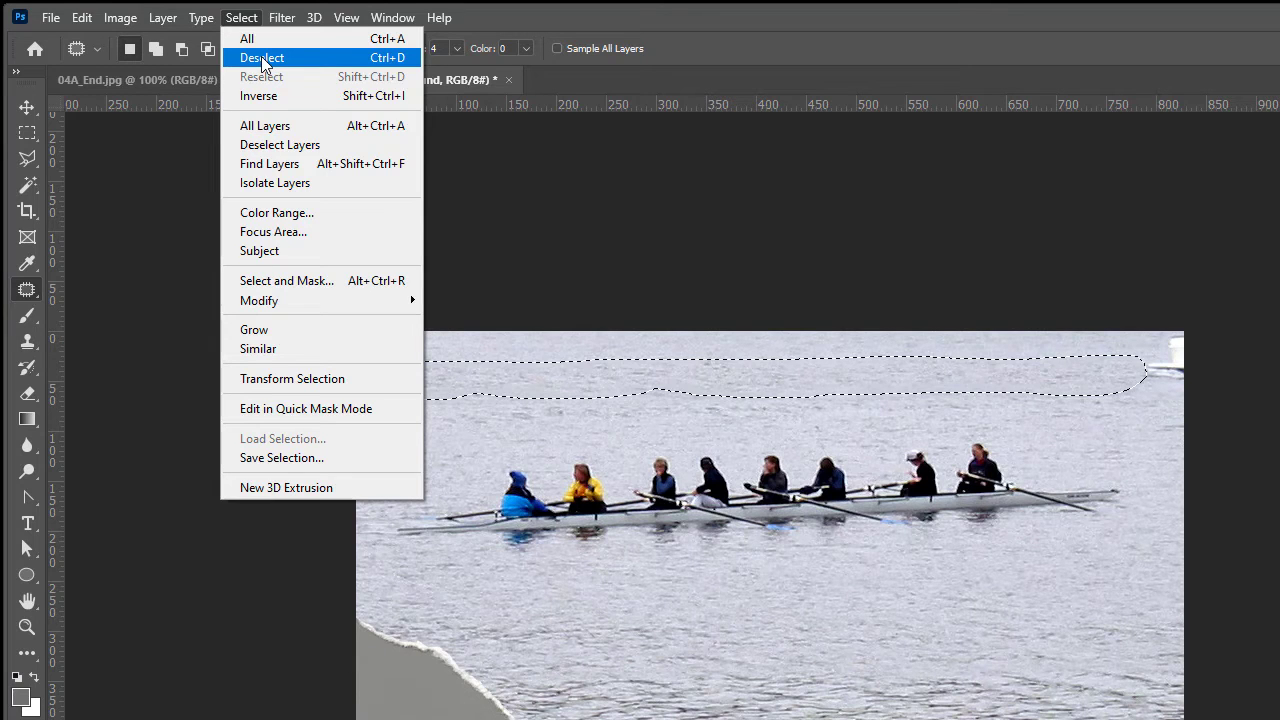
click(262, 58)
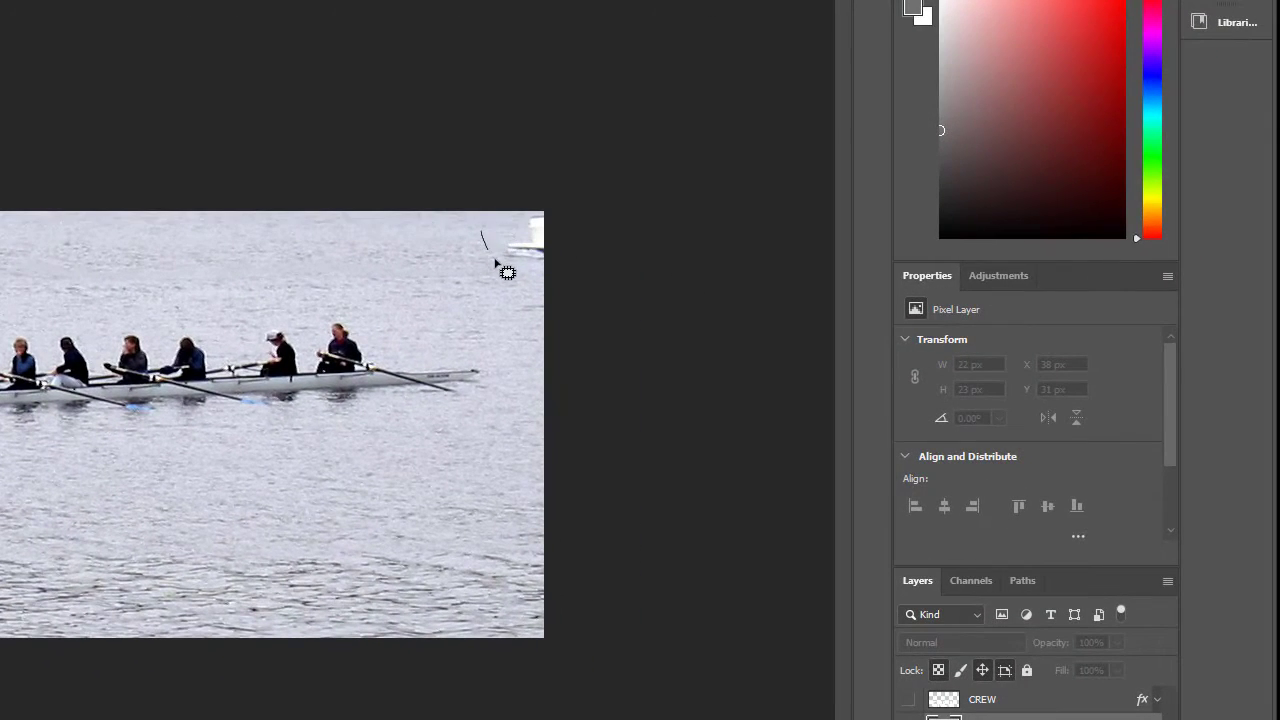
- Patch out the white boat in the photo's upper-right corner with nearby water and deselect
mouse_move(496, 262)
mouse_down()
mouse_move(543, 273)
mouse_move(562, 234)
mouse_move(551, 214)
mouse_move(490, 216)
mouse_move(474, 242)
mouse_move(502, 258)
mouse_move(510, 239)
mouse_move(429, 274)
mouse_up()
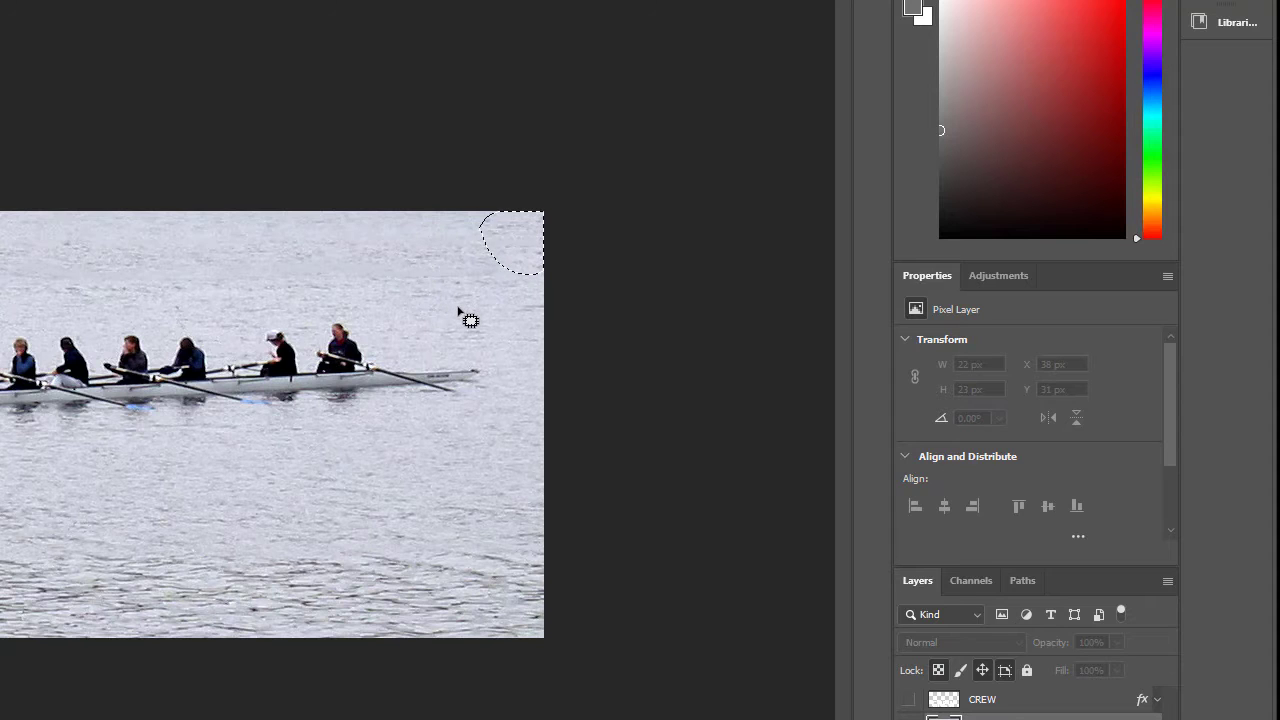
key(ctrl+d)
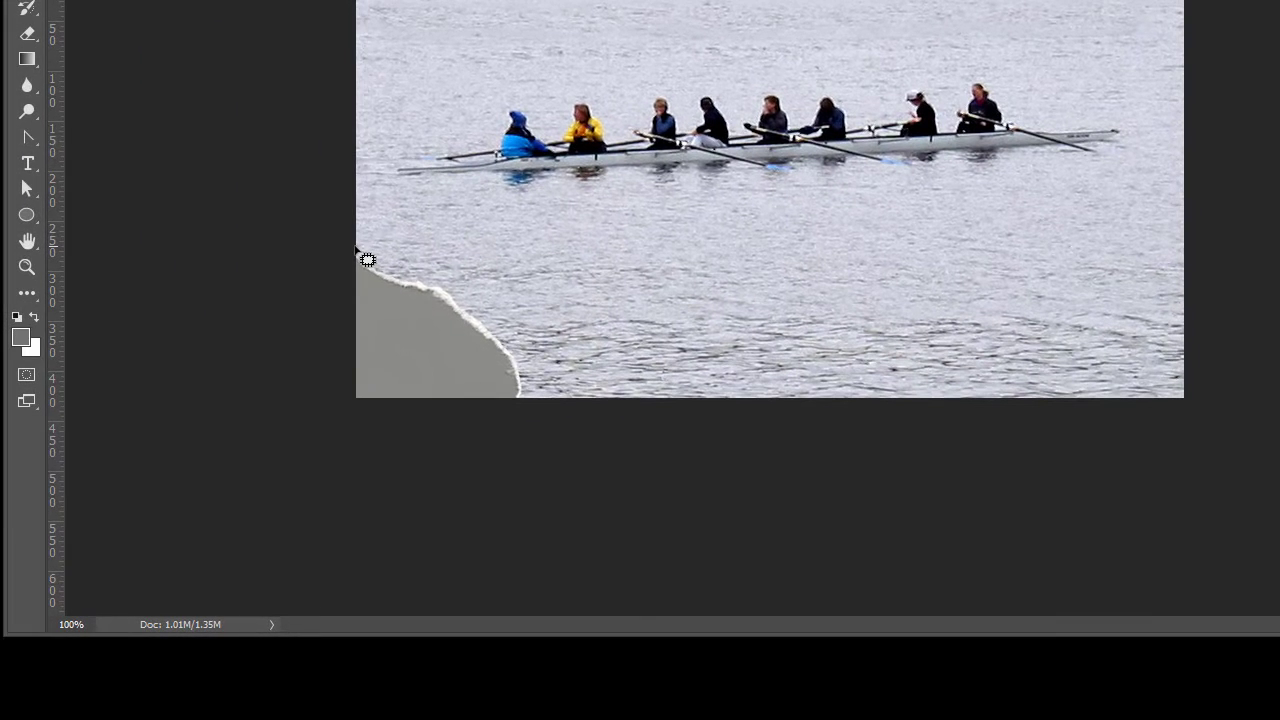
- Outline the torn lower-left corner of the photo, extend the selection past its white edge, patch it with water from beside it, and deselect
mouse_move(356, 248)
mouse_down()
mouse_move(493, 323)
mouse_move(529, 371)
mouse_move(533, 402)
mouse_move(494, 423)
mouse_move(366, 418)
mouse_move(339, 396)
mouse_move(352, 260)
mouse_up()
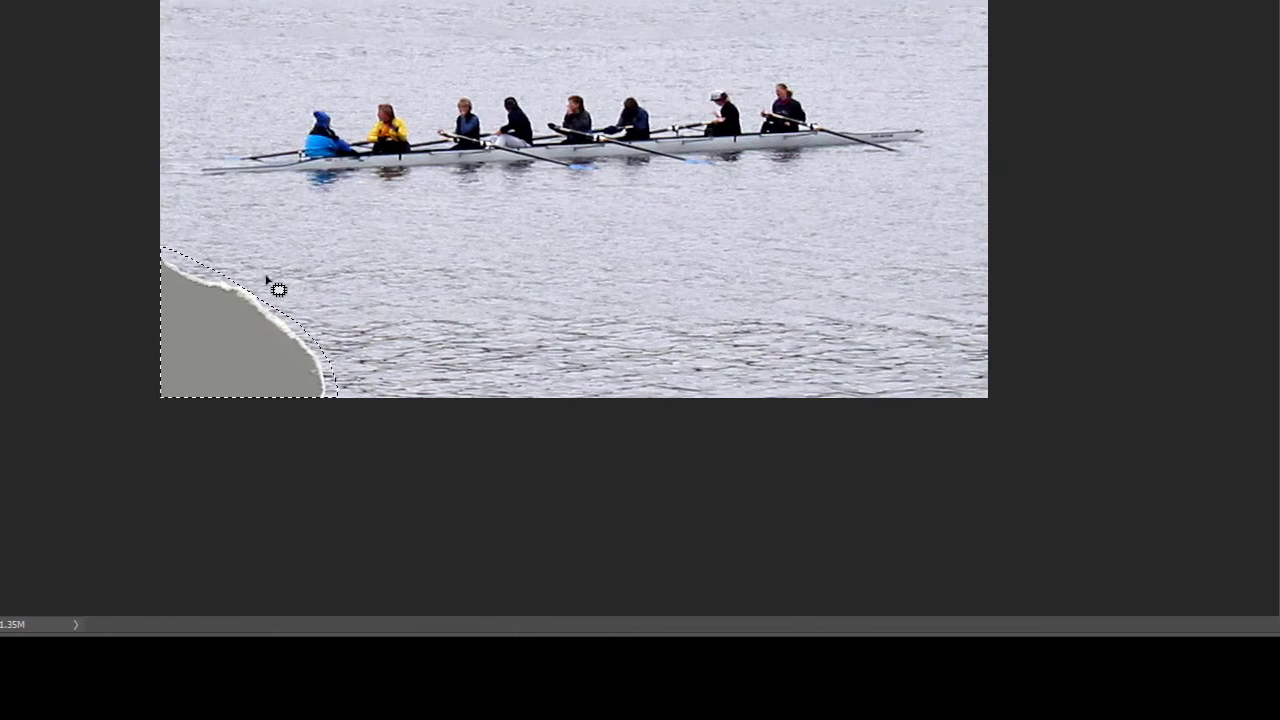
mouse_move(233, 276)
mouse_down()
mouse_move(258, 300)
mouse_move(252, 313)
mouse_move(187, 277)
mouse_move(206, 266)
mouse_up()
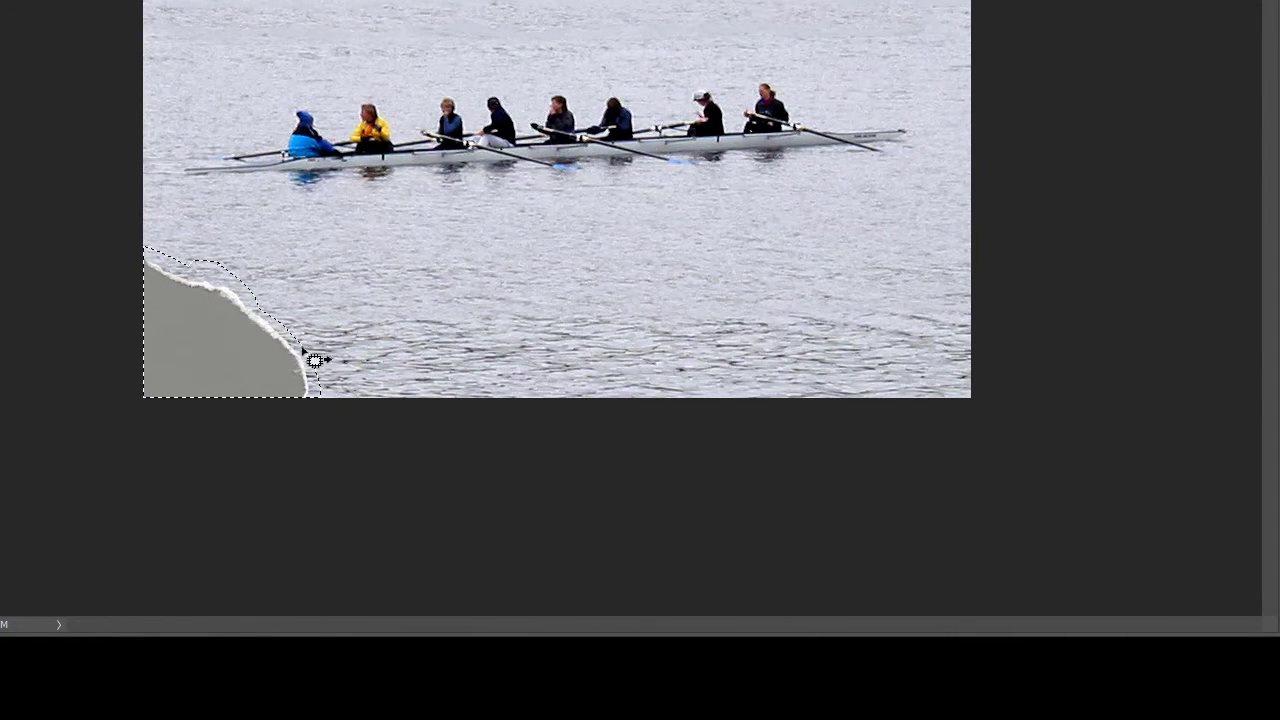
drag(259, 320, 313, 346)
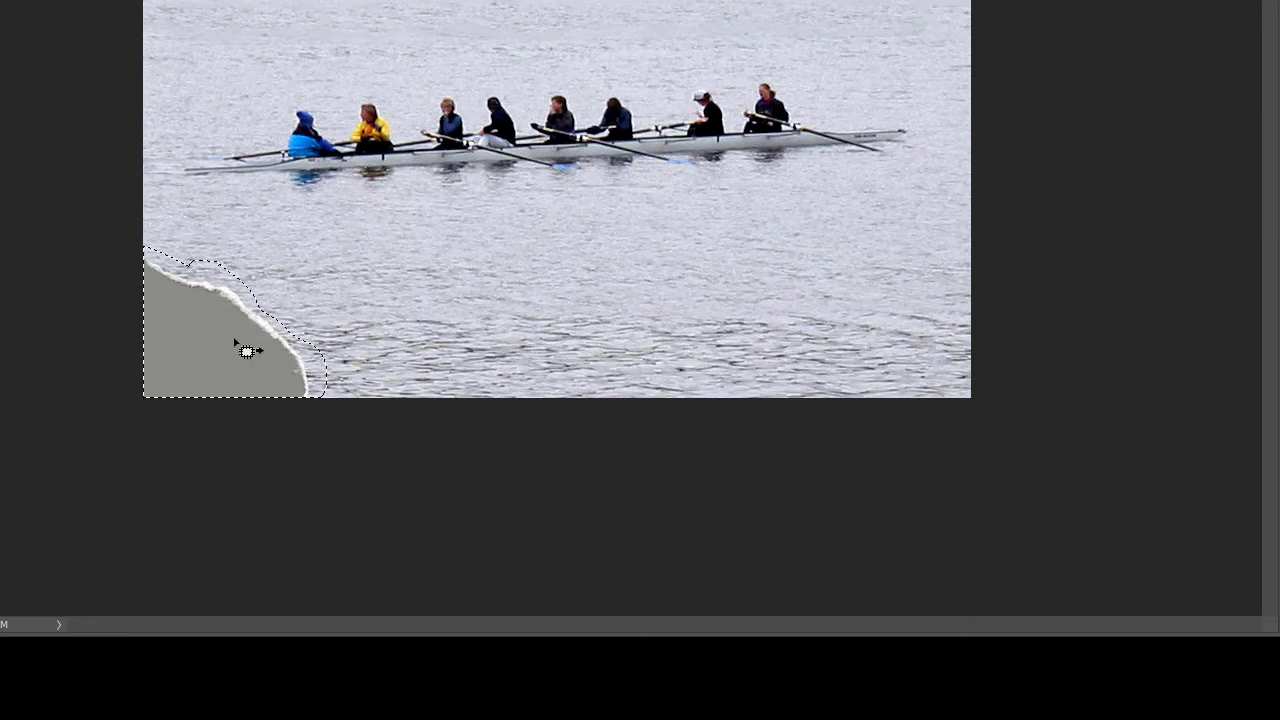
drag(217, 328, 503, 325)
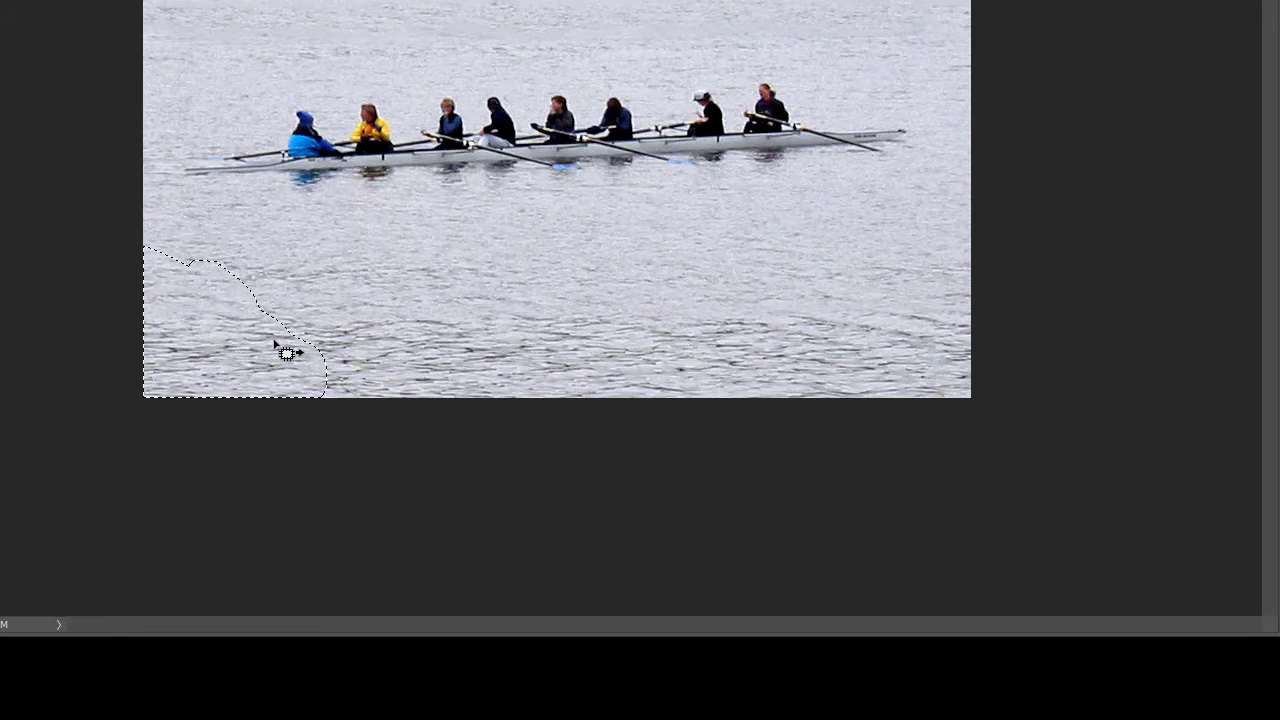
key(ctrl+d)
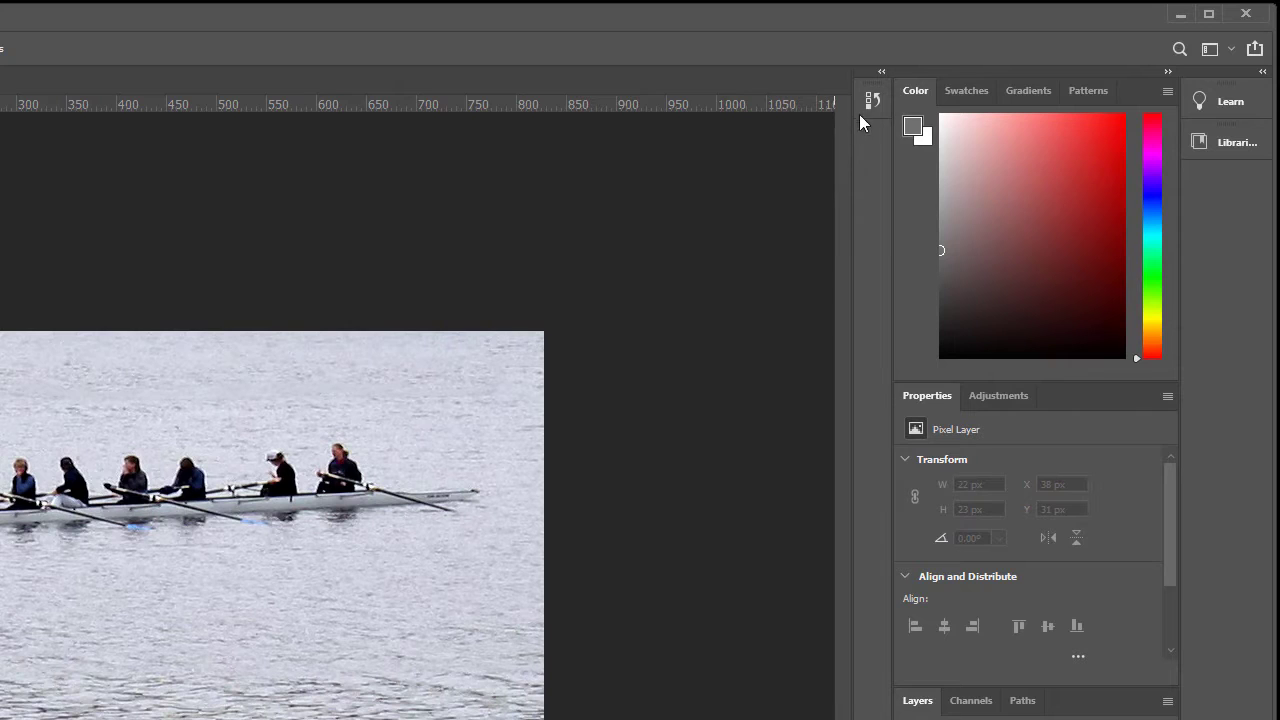
- Revert the image to its Open history state and choose the Healing Brush Tool
click(872, 101)
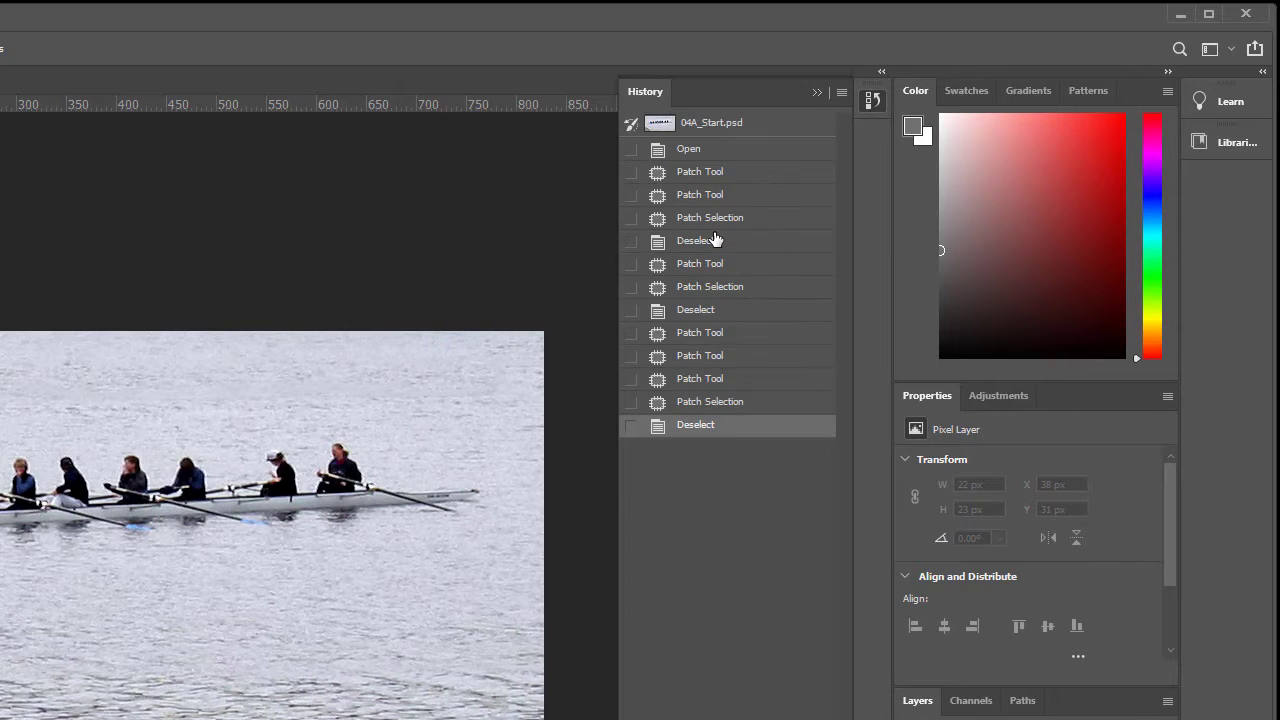
click(689, 149)
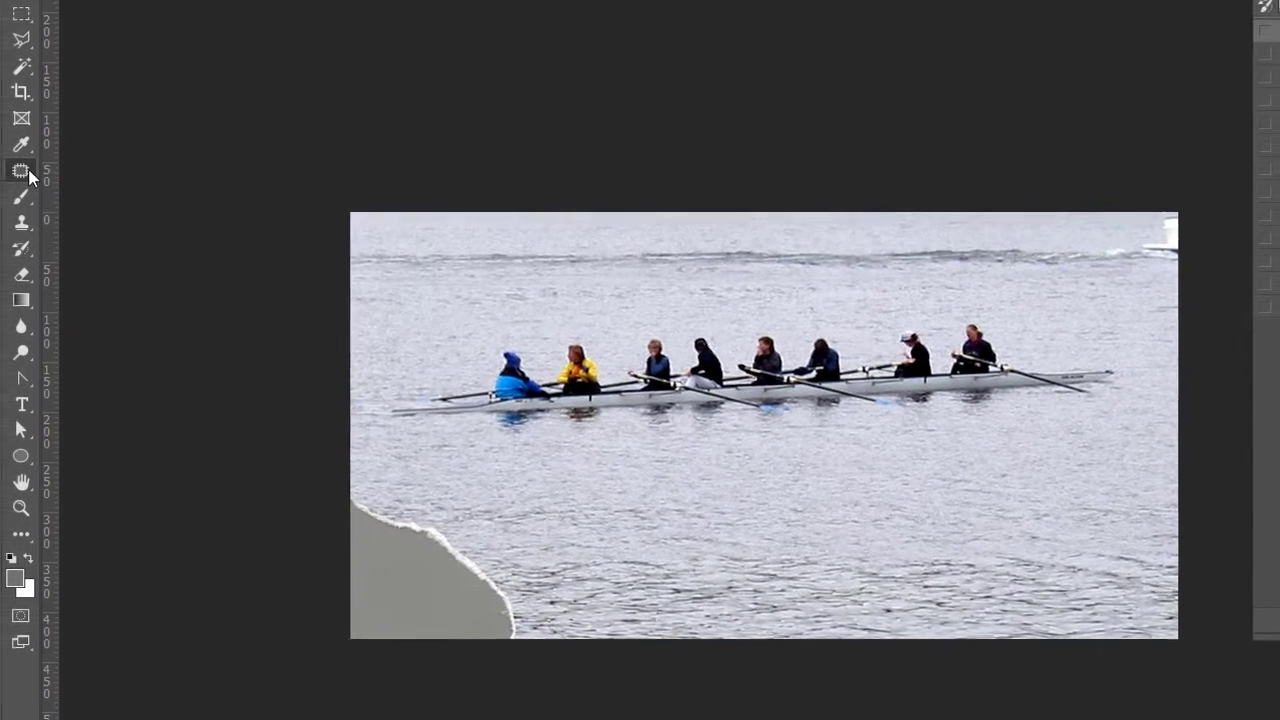
right_click(33, 172)
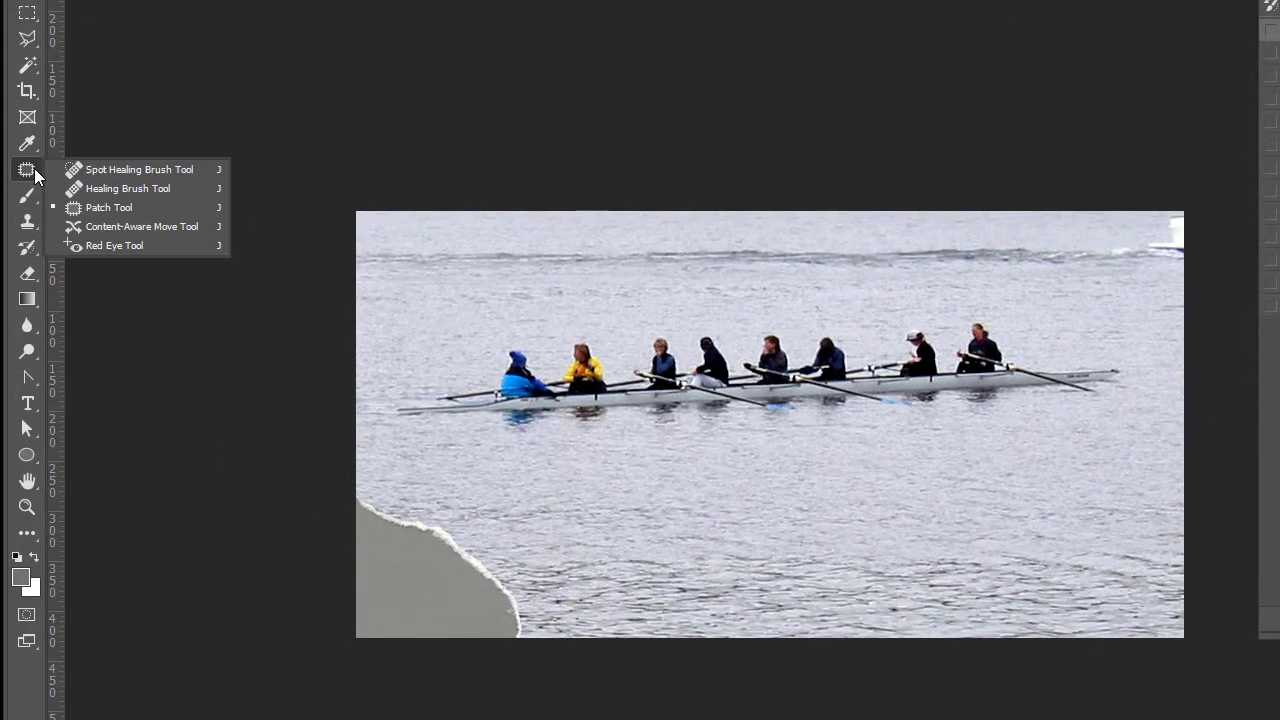
click(144, 190)
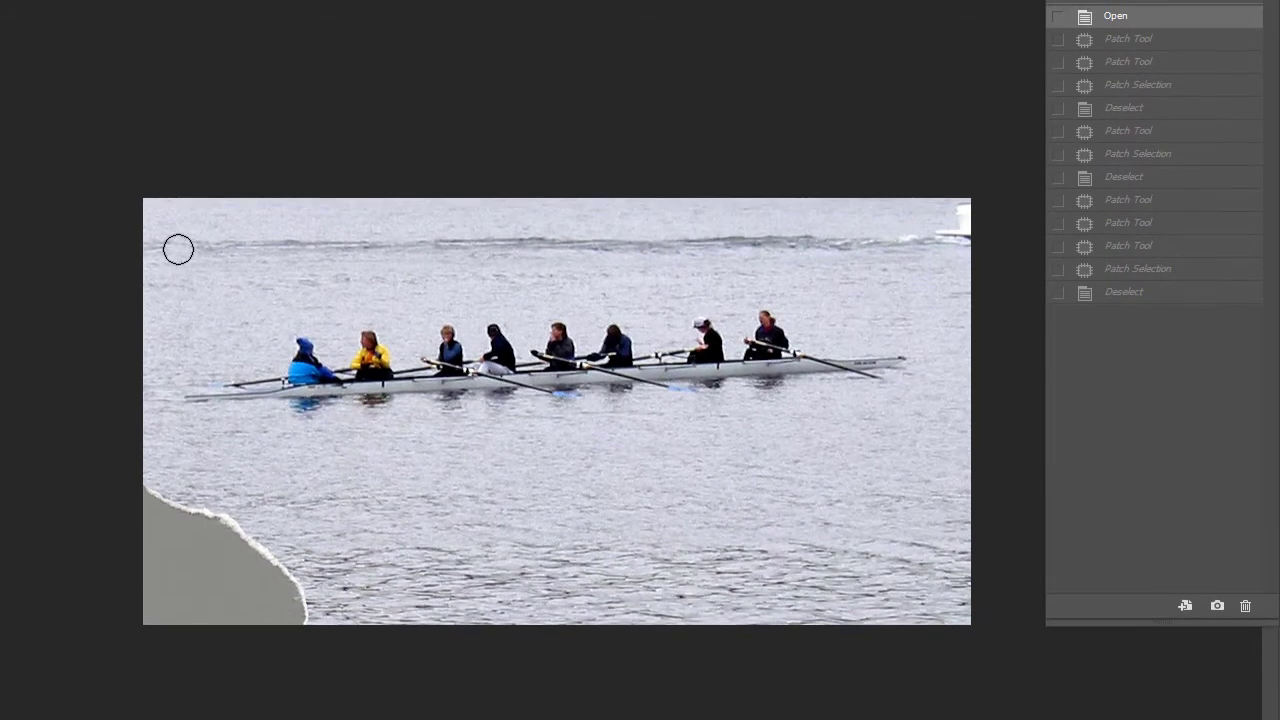
- Heal the boat wake with sampled clean water, starting at the photo's left edge and working toward the middle
mouse_move(185, 260)
mouse_down()
mouse_move(306, 257)
mouse_move(271, 266)
mouse_move(290, 272)
mouse_up()
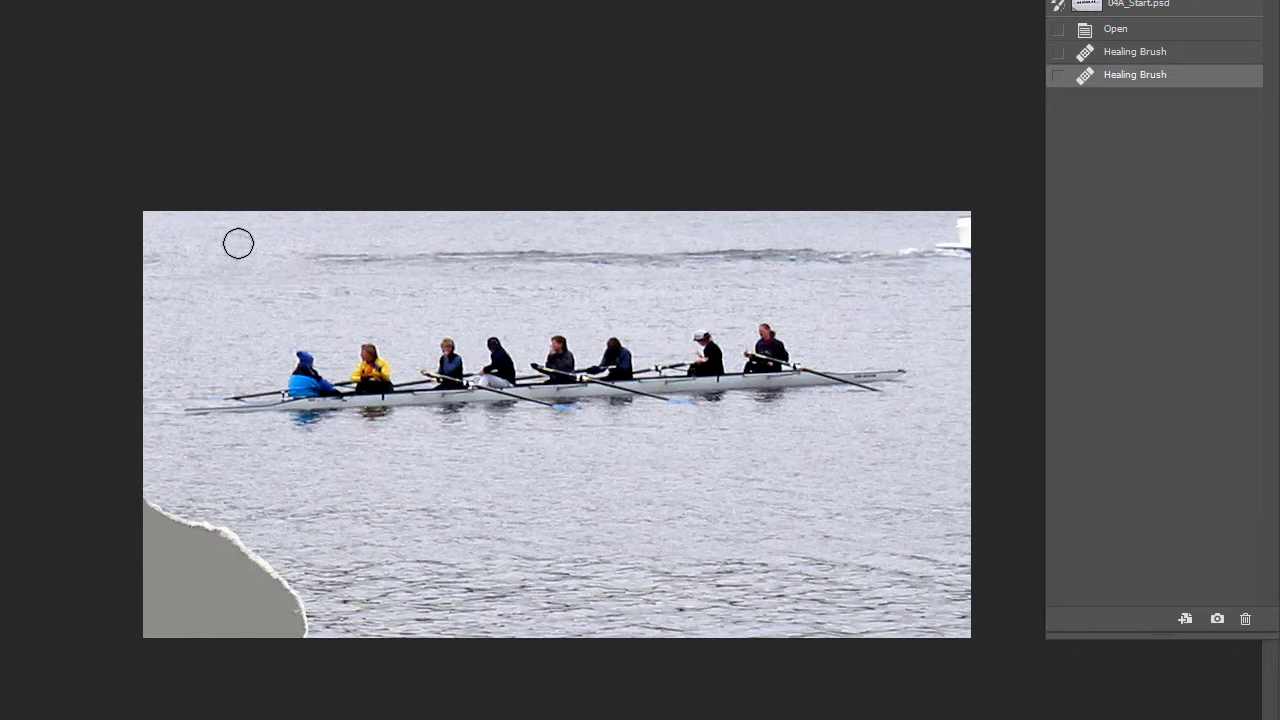
drag(309, 257, 356, 260)
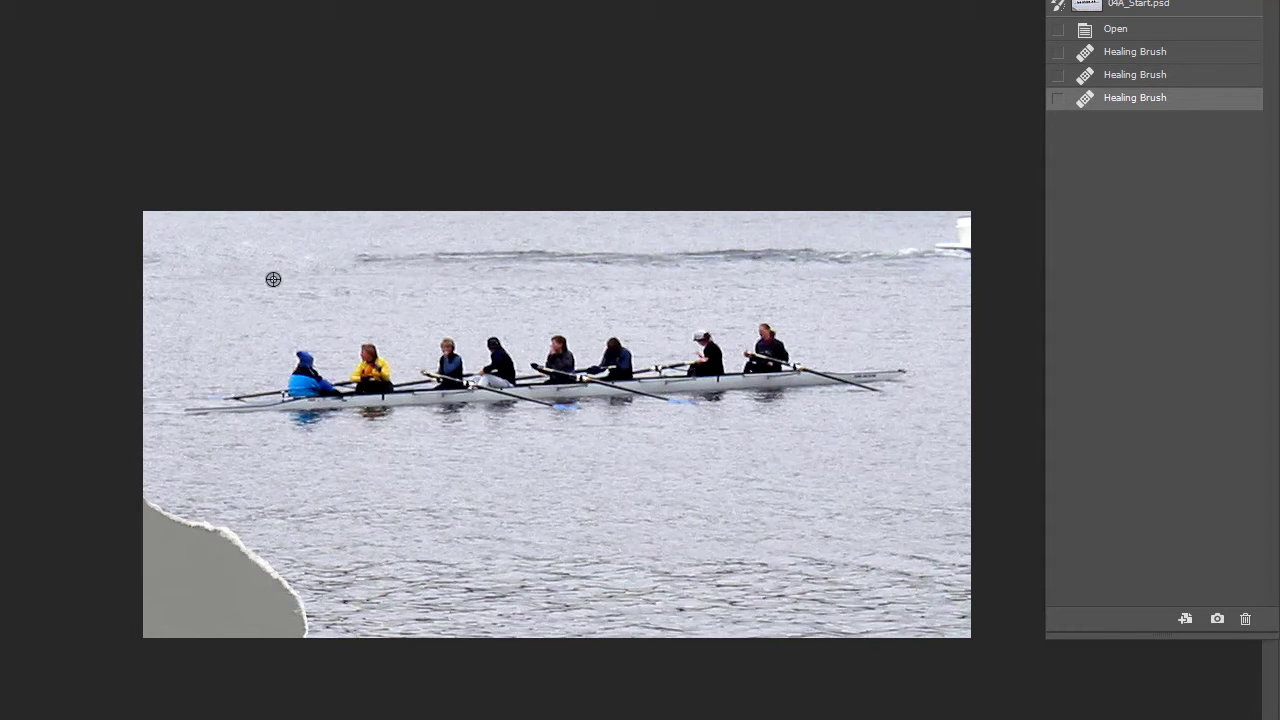
drag(342, 256, 397, 254)
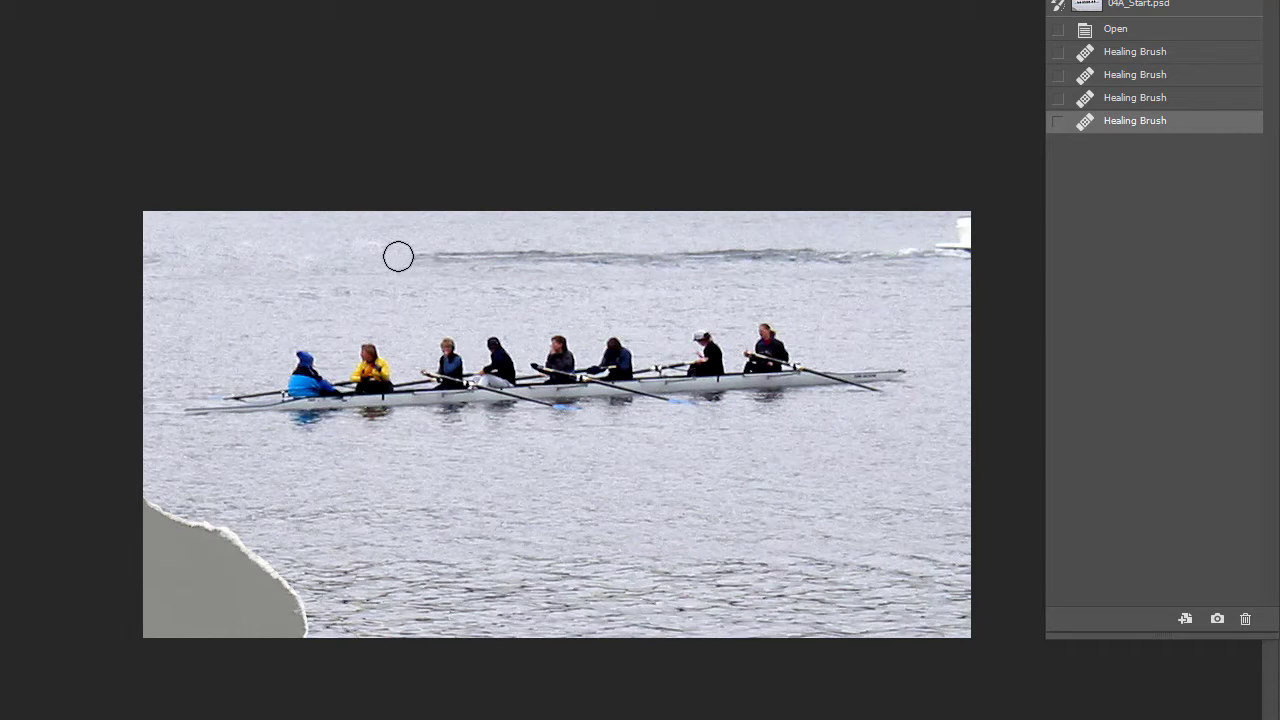
key(ctrl+plus)
key(ctrl+plus)
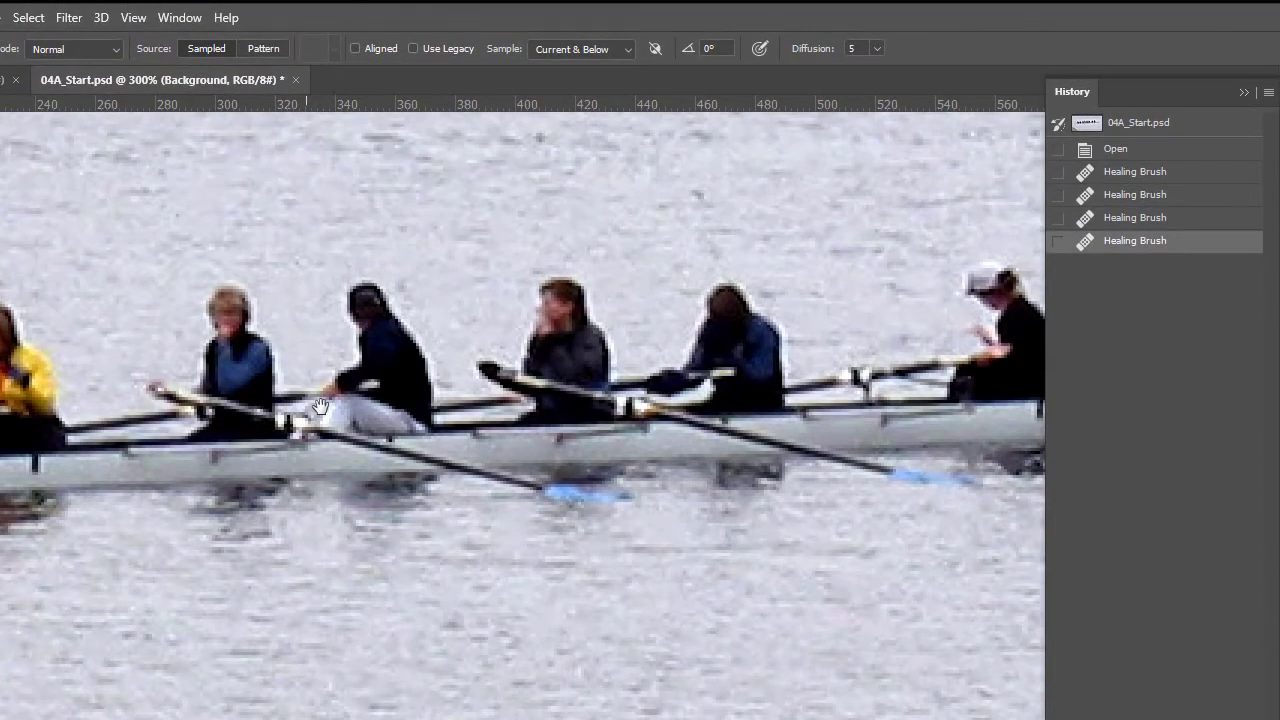
drag(283, 173, 387, 488)
drag(387, 608, 437, 703)
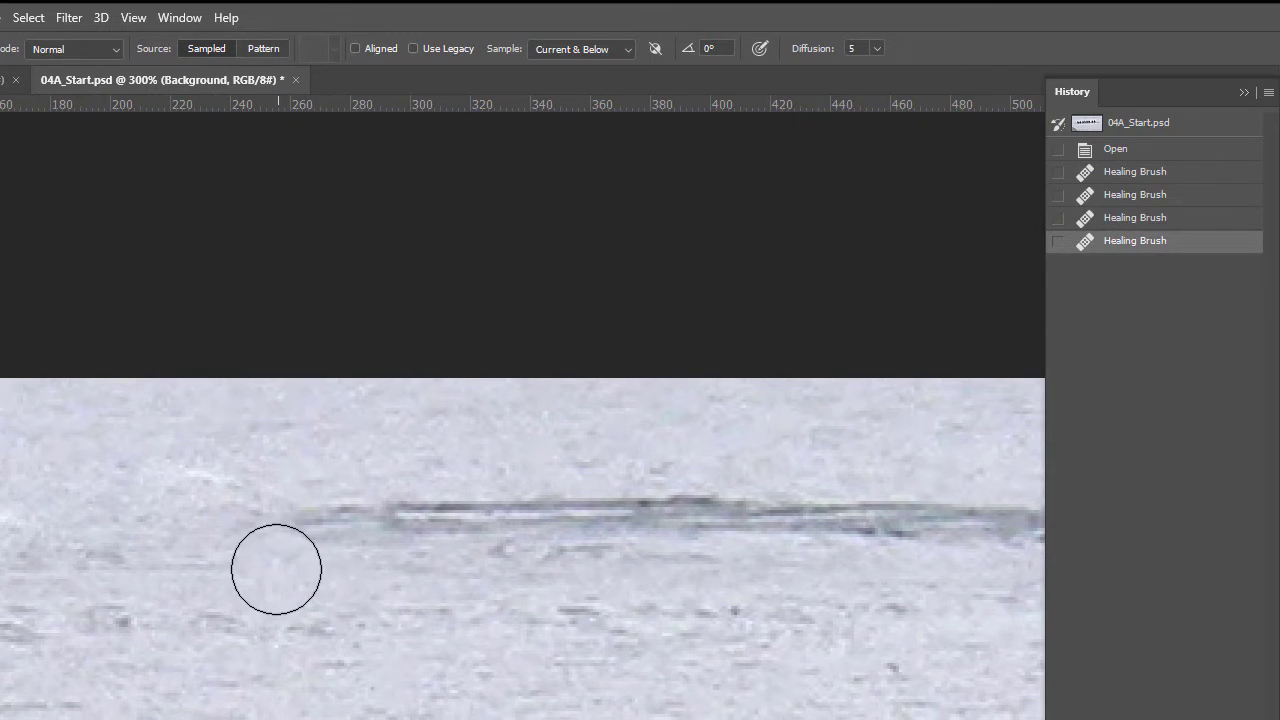
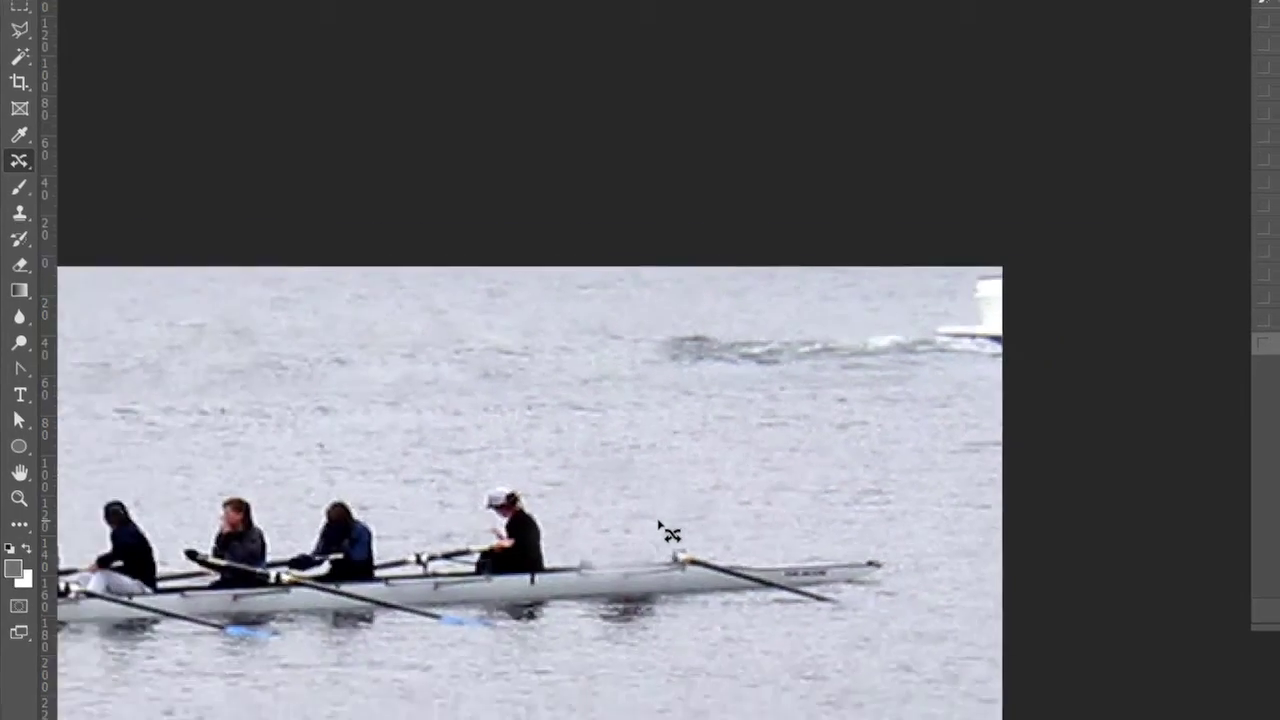
- Outline a rounded area of rippled water beside the torn corner with the Content-Aware Move Tool and try to move it toward the corner
ctrl+click(157, 357)
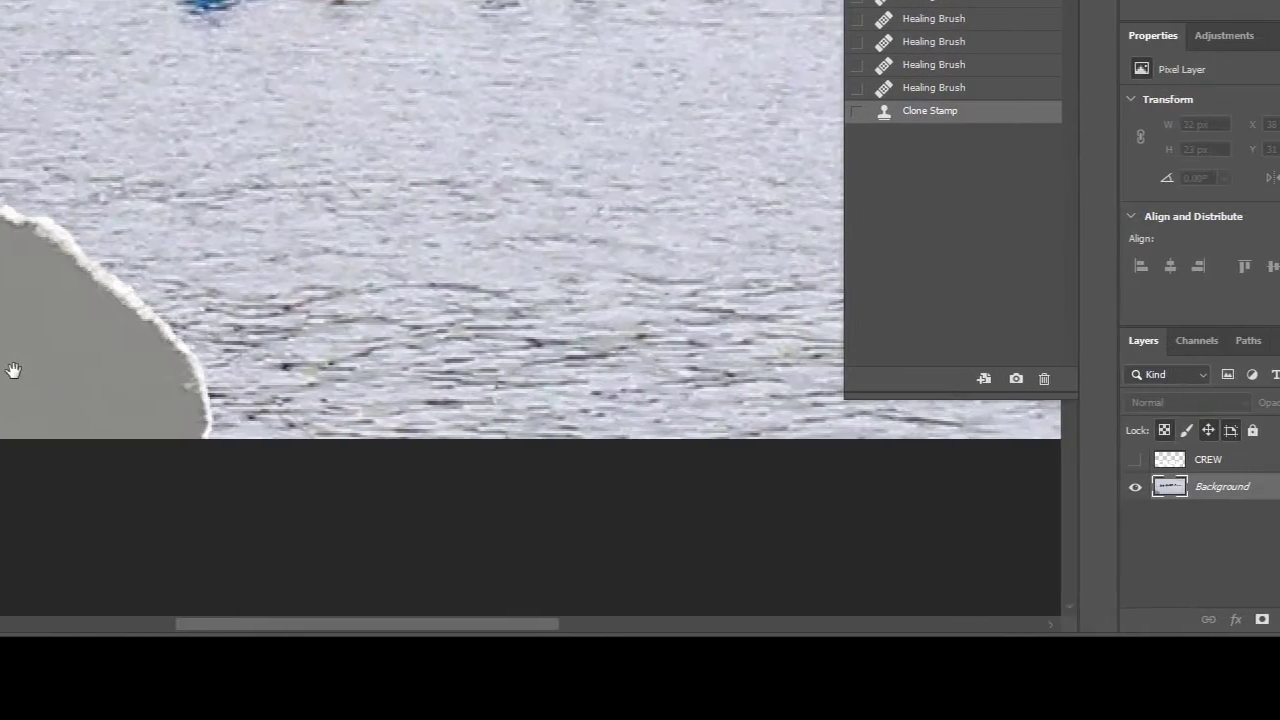
drag(433, 274, 333, 249)
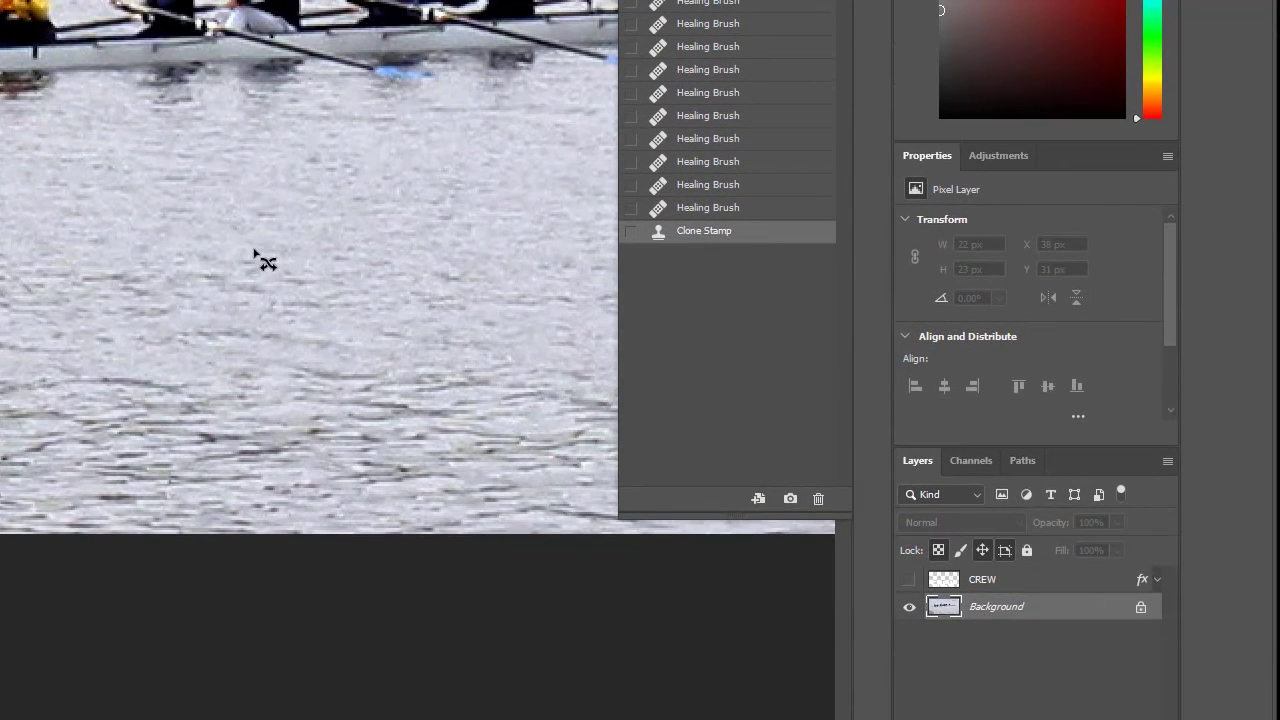
drag(251, 128, 66, 174)
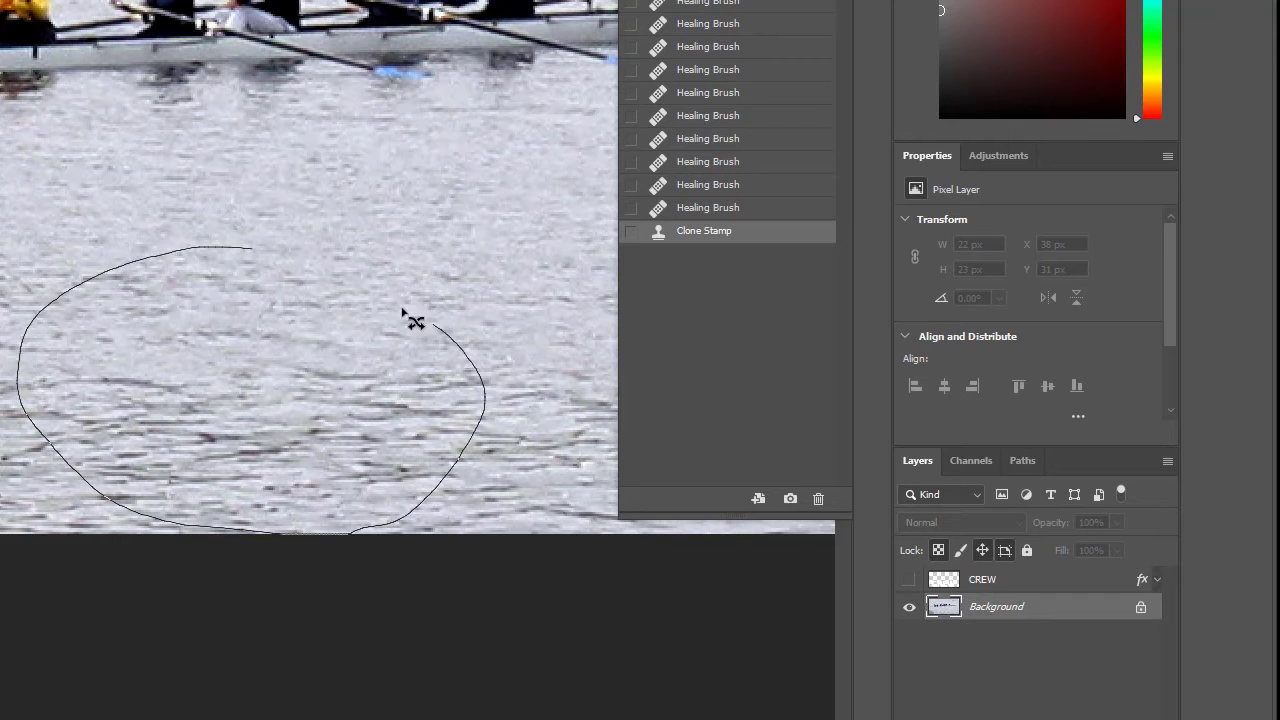
drag(282, 258, 252, 249)
drag(258, 364, 0, 396)
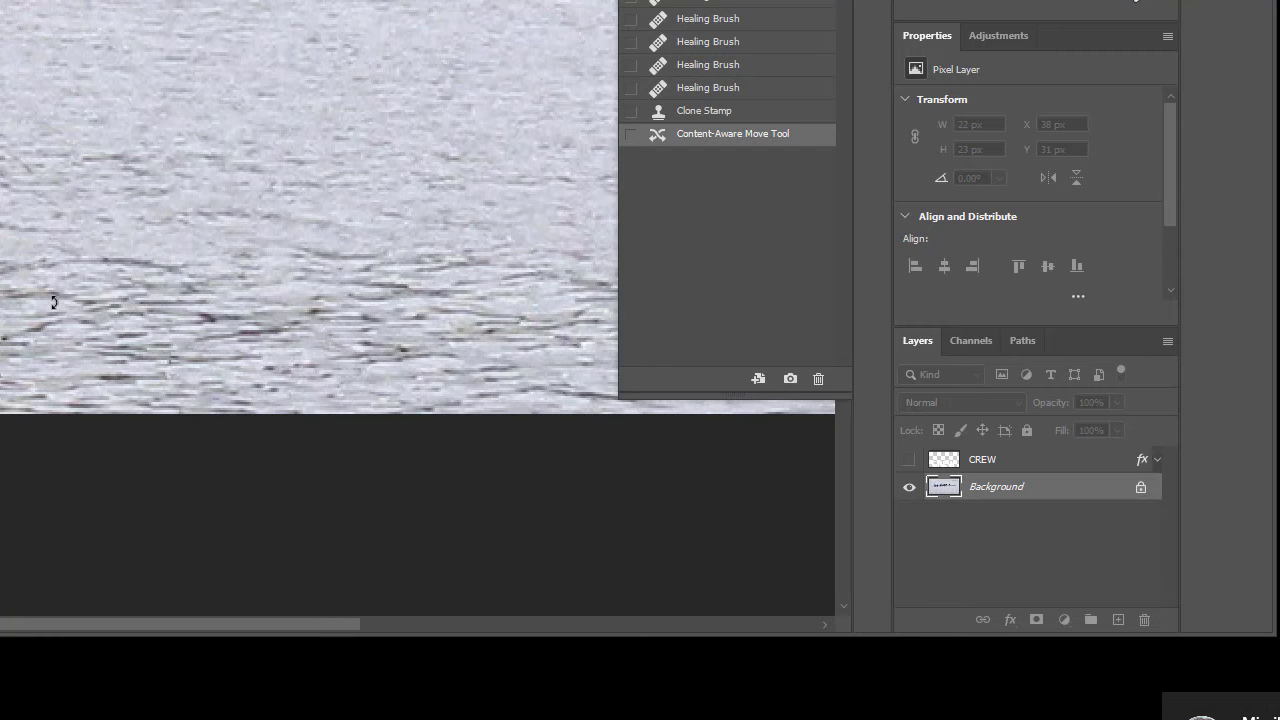
key(Escape)
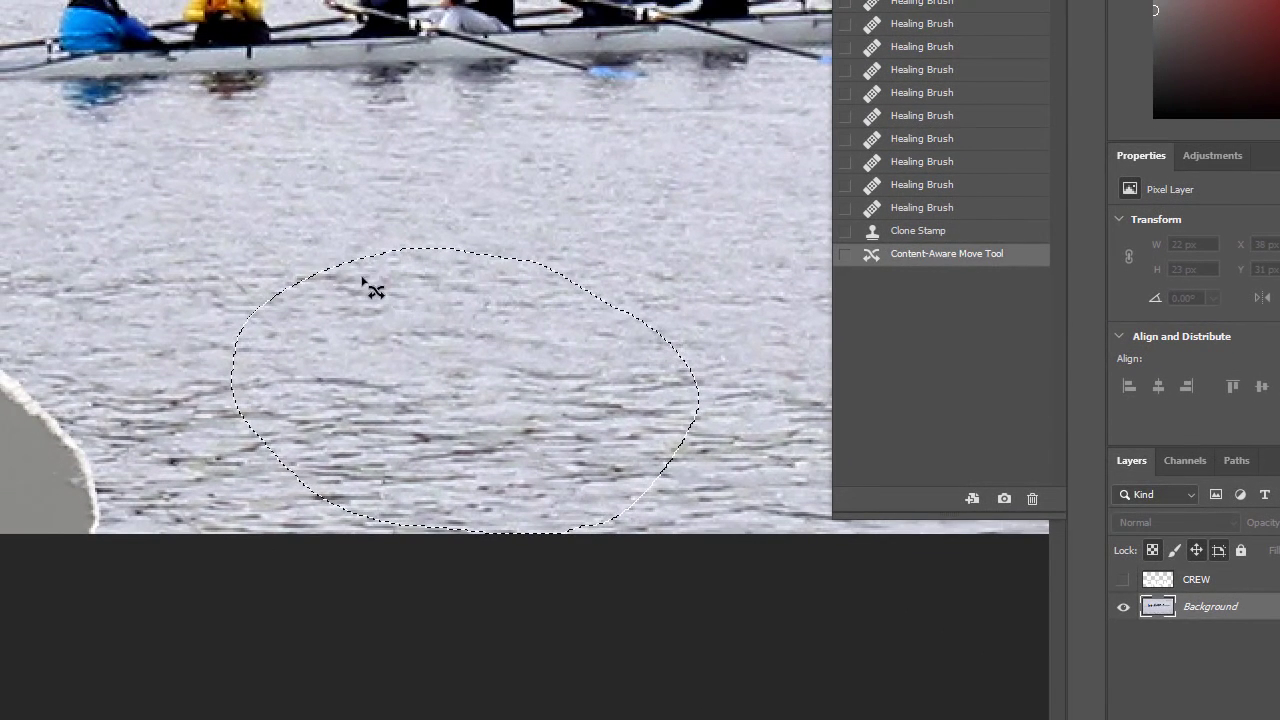
- Outline a larger area of rippled water beside the torn corner, move it over the corner with the Content-Aware Move Tool, and deselect
click(68, 128)
mouse_move(287, 235)
mouse_down()
mouse_move(578, 203)
mouse_move(729, 221)
mouse_up()
mouse_move(742, 517)
mouse_down()
mouse_move(650, 551)
mouse_move(421, 542)
mouse_move(284, 509)
mouse_move(211, 441)
mouse_up()
mouse_move(200, 283)
mouse_down()
mouse_move(300, 190)
mouse_move(496, 158)
mouse_move(699, 186)
mouse_move(732, 271)
mouse_up()
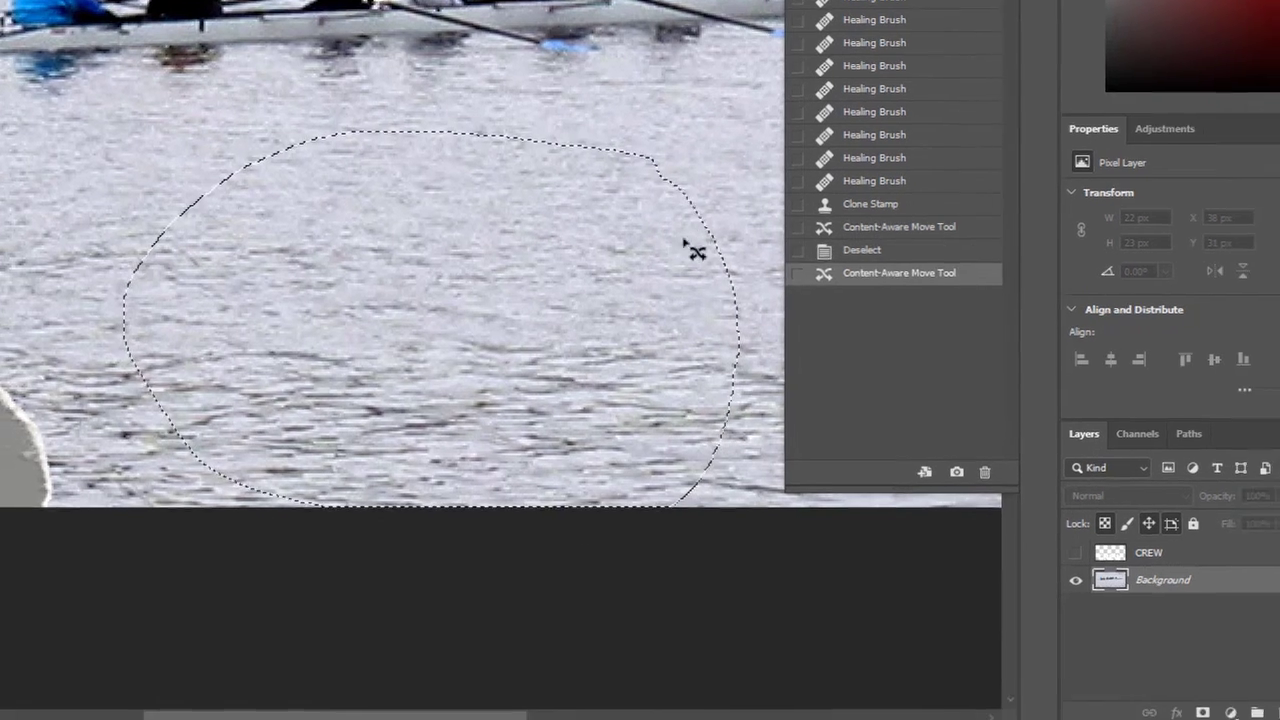
drag(417, 320, 83, 355)
drag(10, 246, 0, 246)
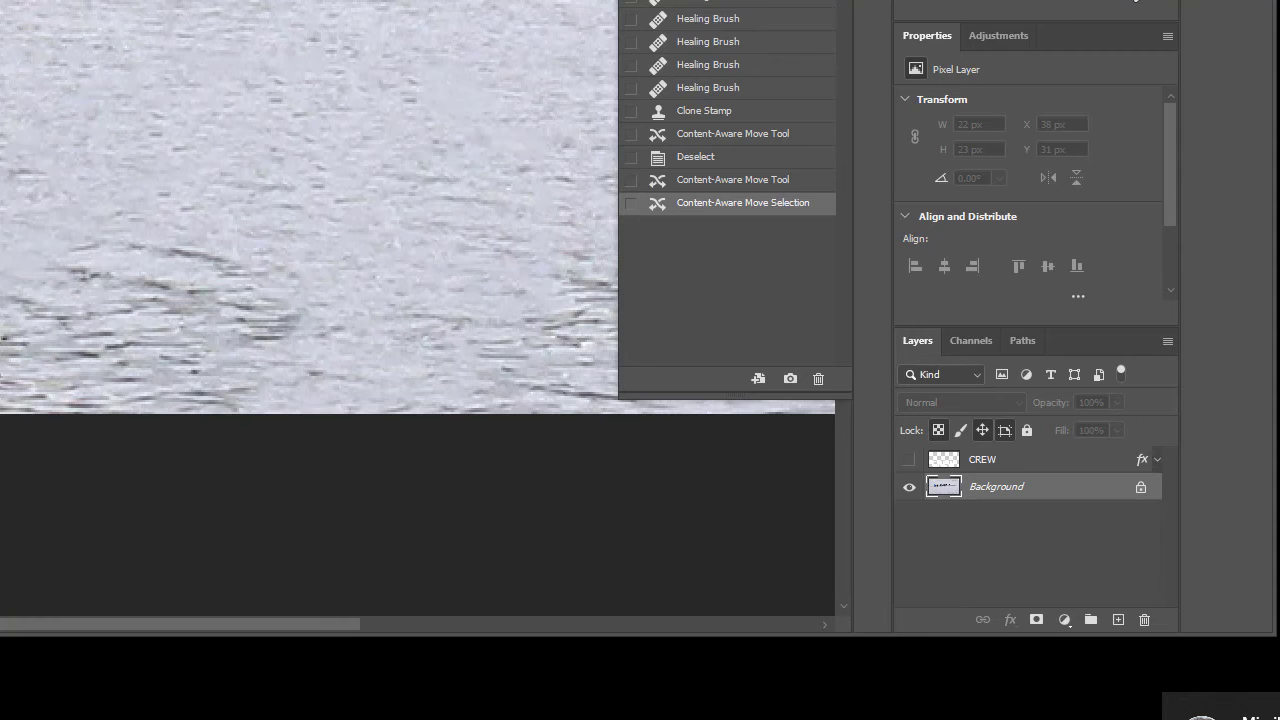
key(ctrl+d)
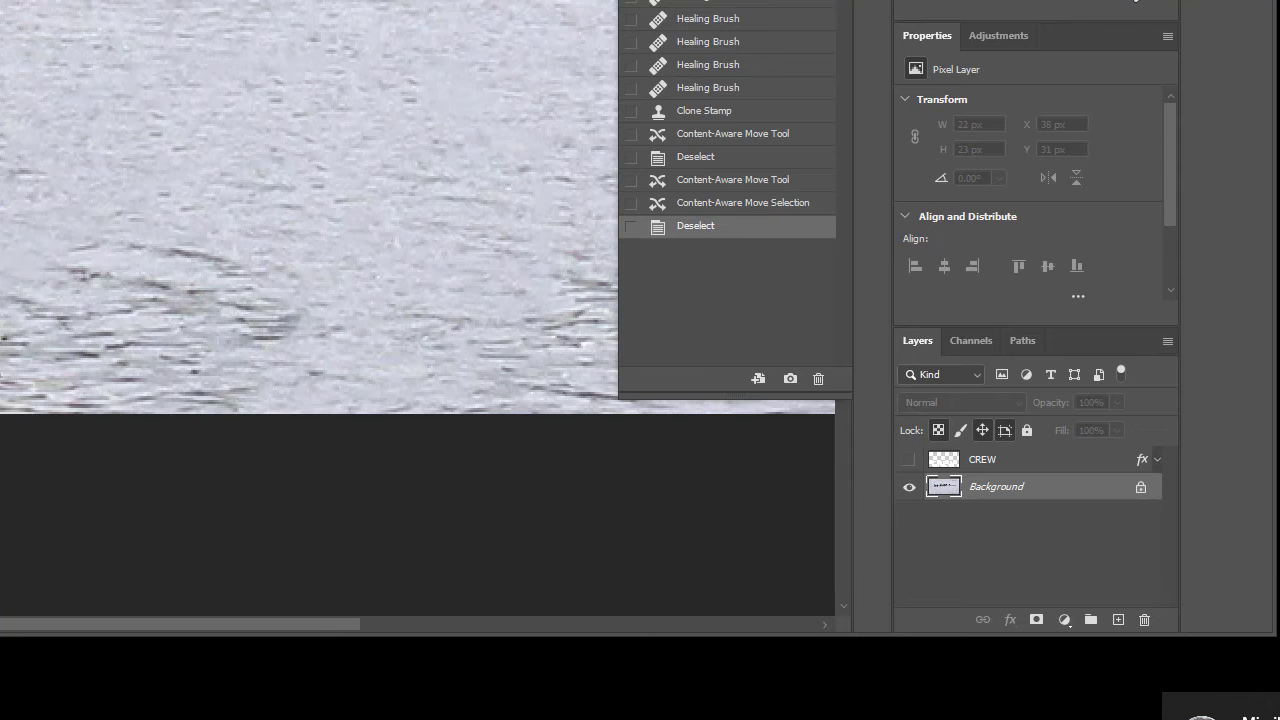
key(ctrl+minus)
key(ctrl+minus)
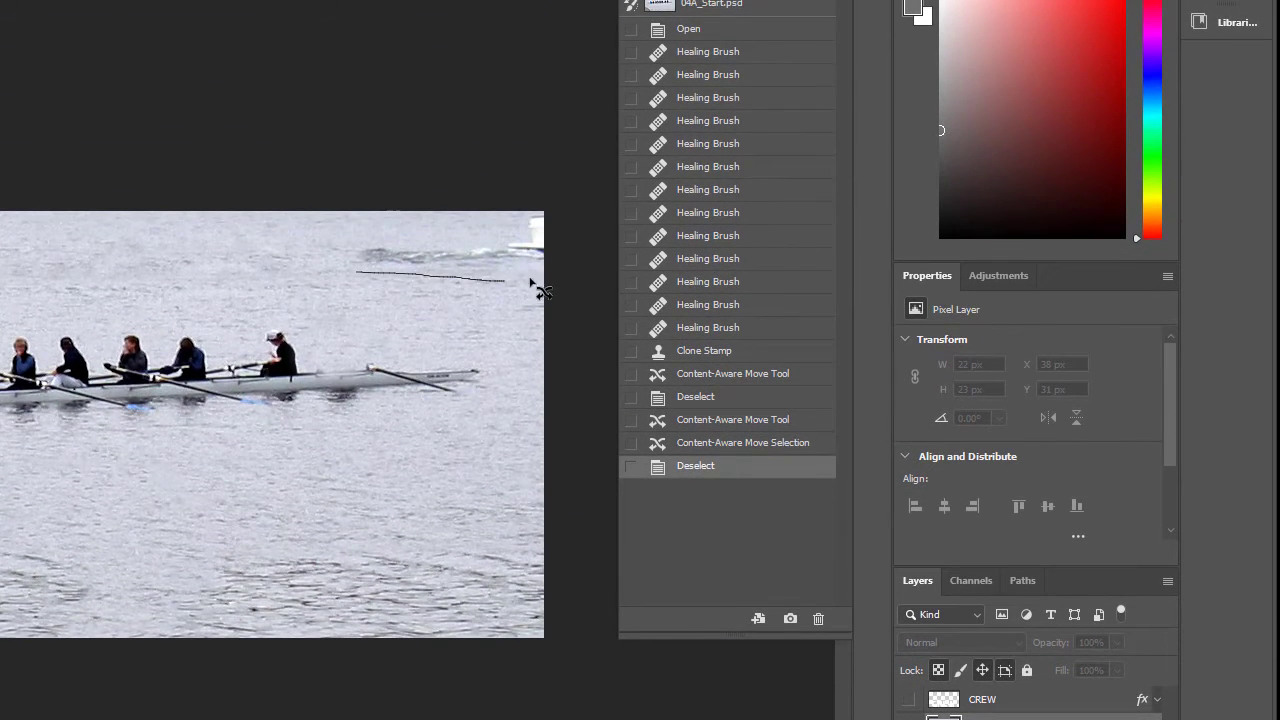
drag(351, 259, 350, 258)
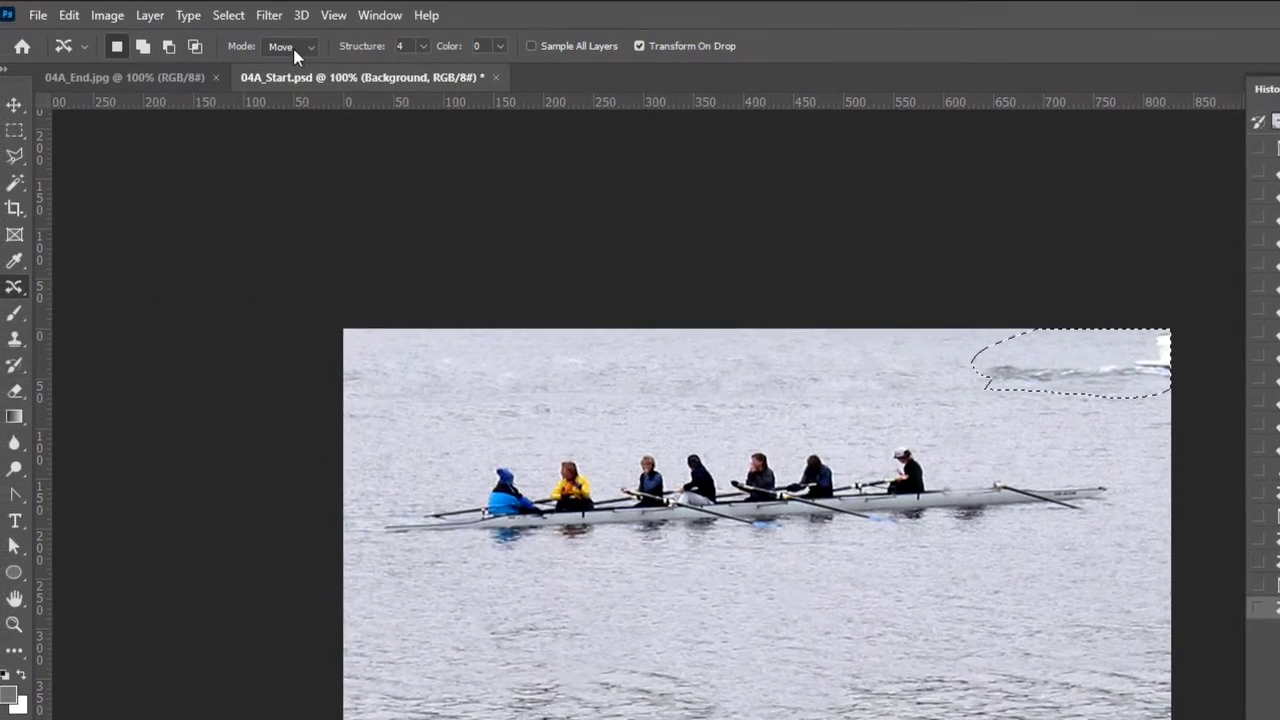
click(326, 48)
click(326, 47)
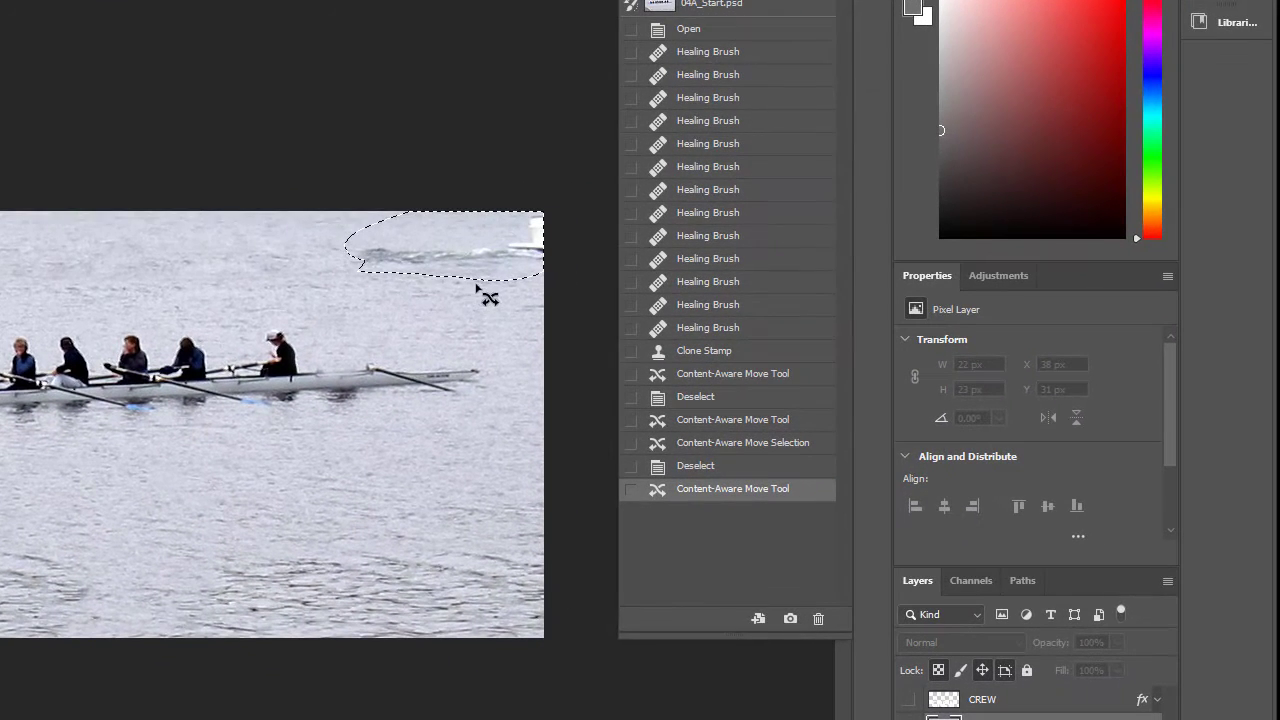
drag(599, 283, 289, 283)
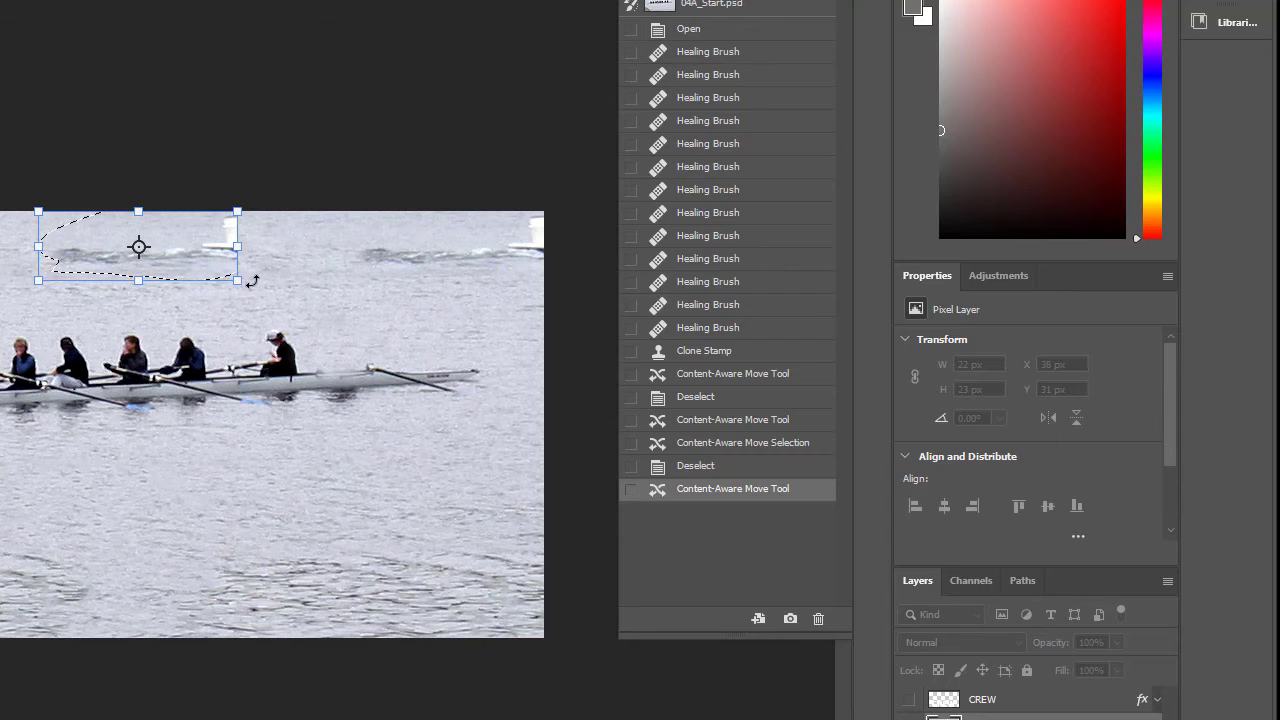
key(Escape)
- Outline clean water near the top of the photo, move it over the white boat and its wake, apply the move, and deselect
mouse_move(318, 218)
mouse_down()
mouse_move(271, 216)
mouse_move(153, 256)
mouse_up()
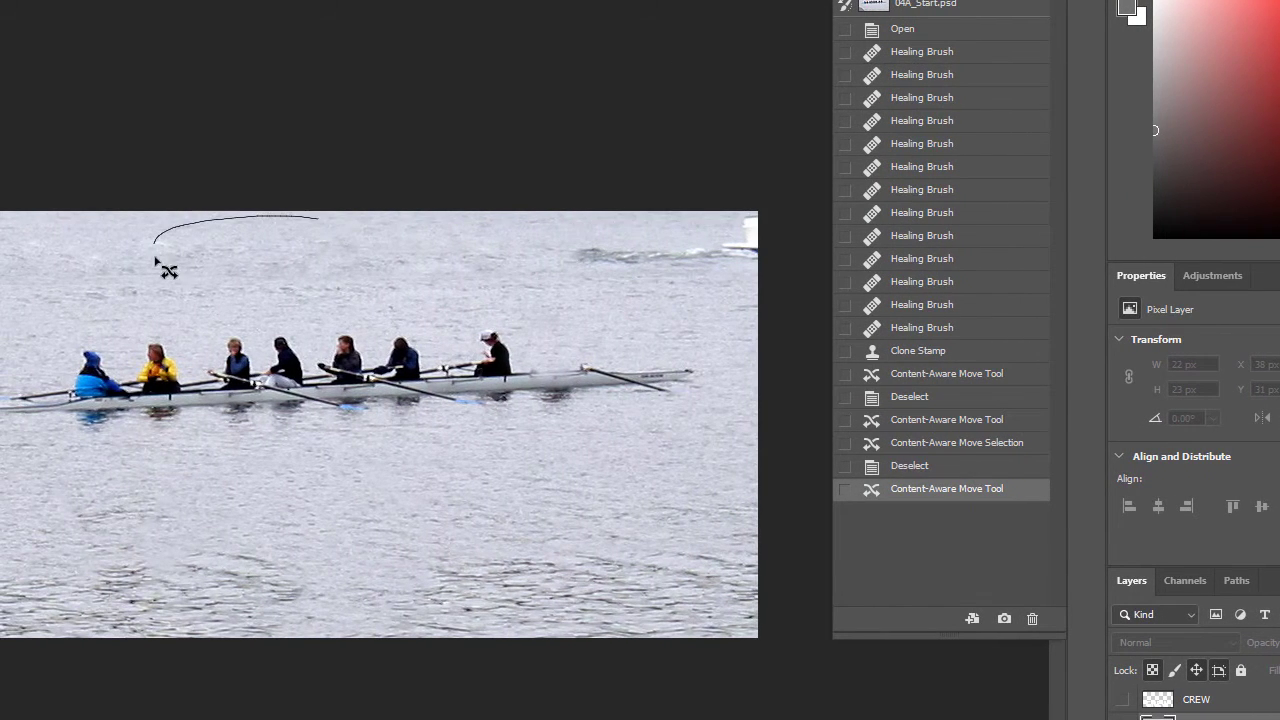
mouse_move(457, 258)
mouse_down()
mouse_move(346, 223)
mouse_move(200, 280)
mouse_move(735, 249)
mouse_up()
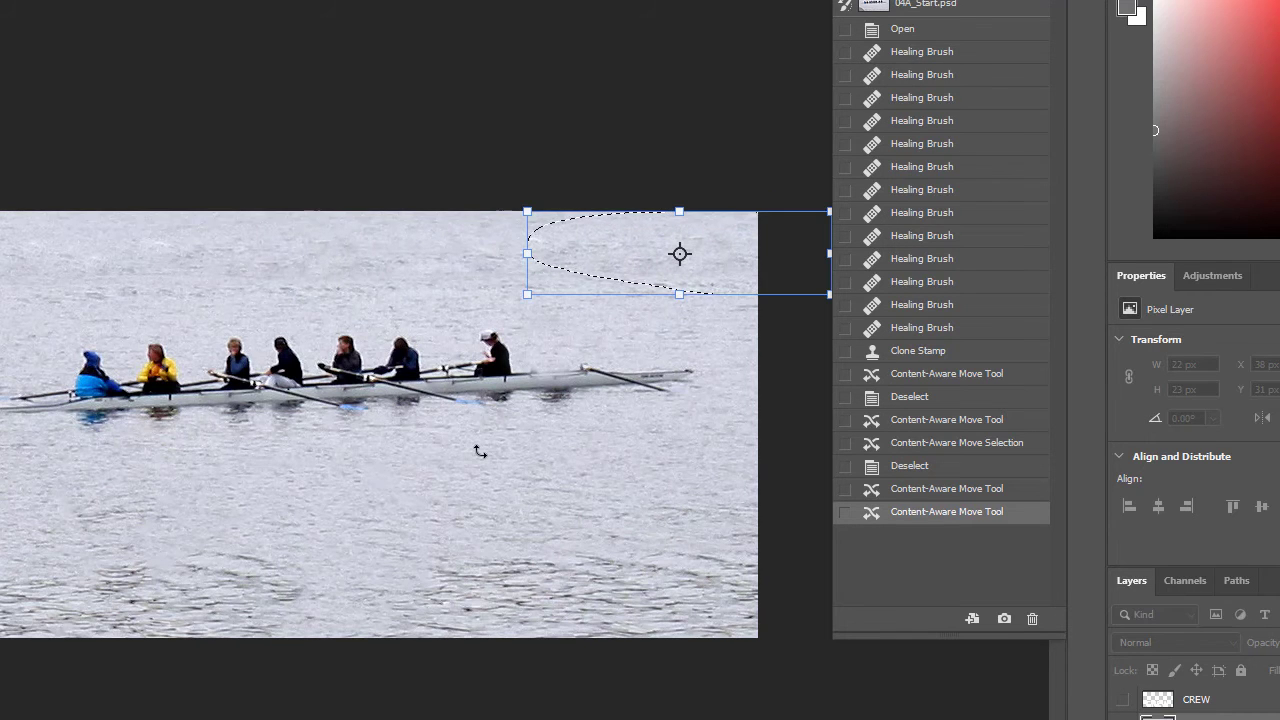
key(ctrl+plus)
key(ctrl+plus)
key(space)
drag(629, 303, 314, 452)
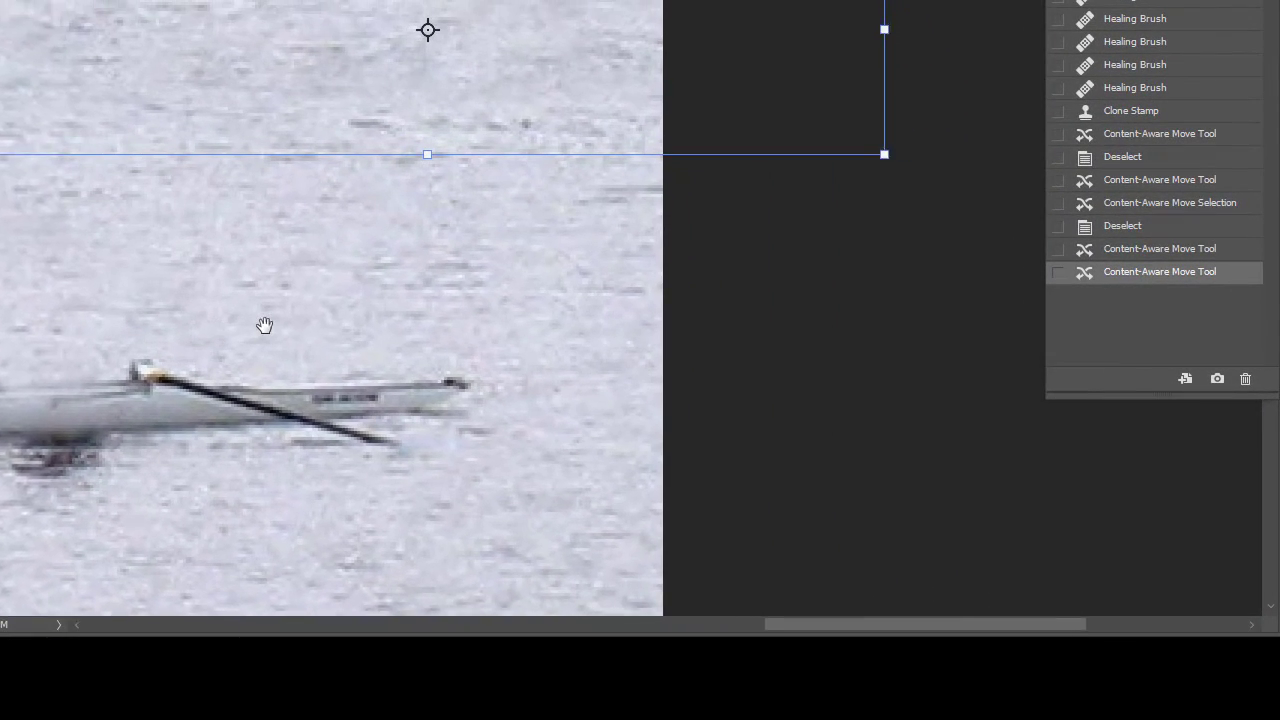
drag(271, 297, 551, 297)
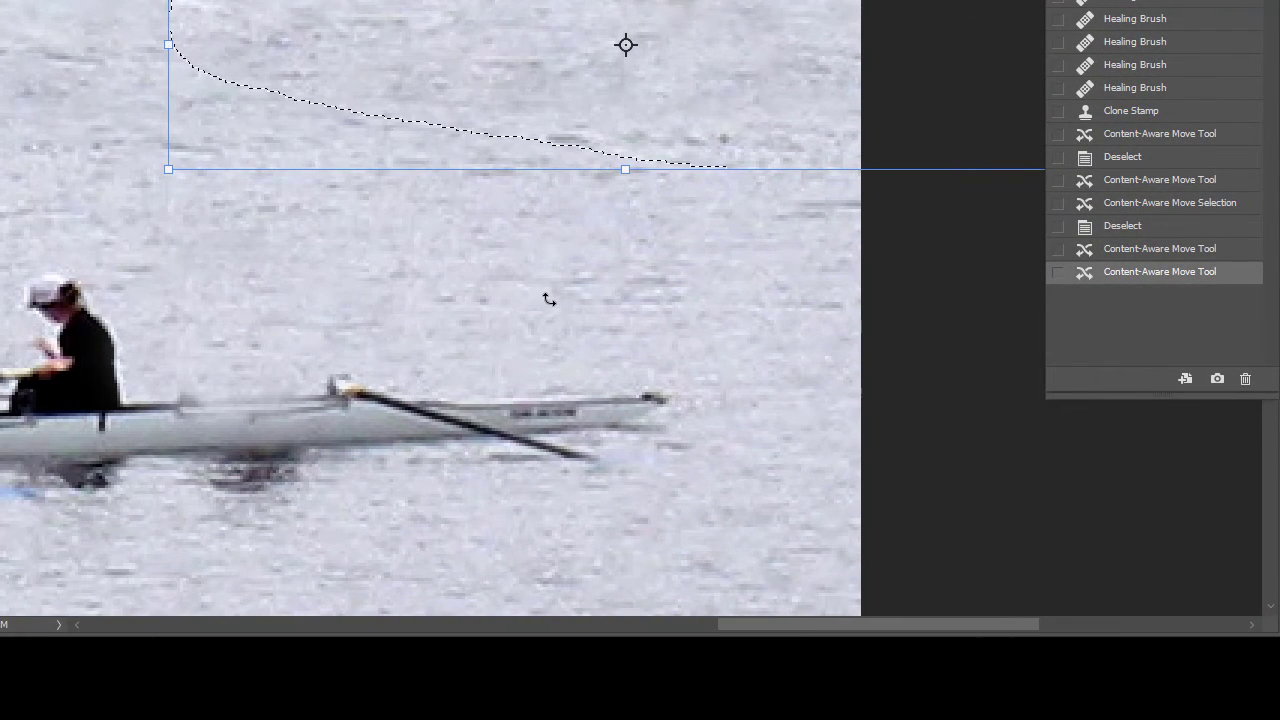
key(Return)
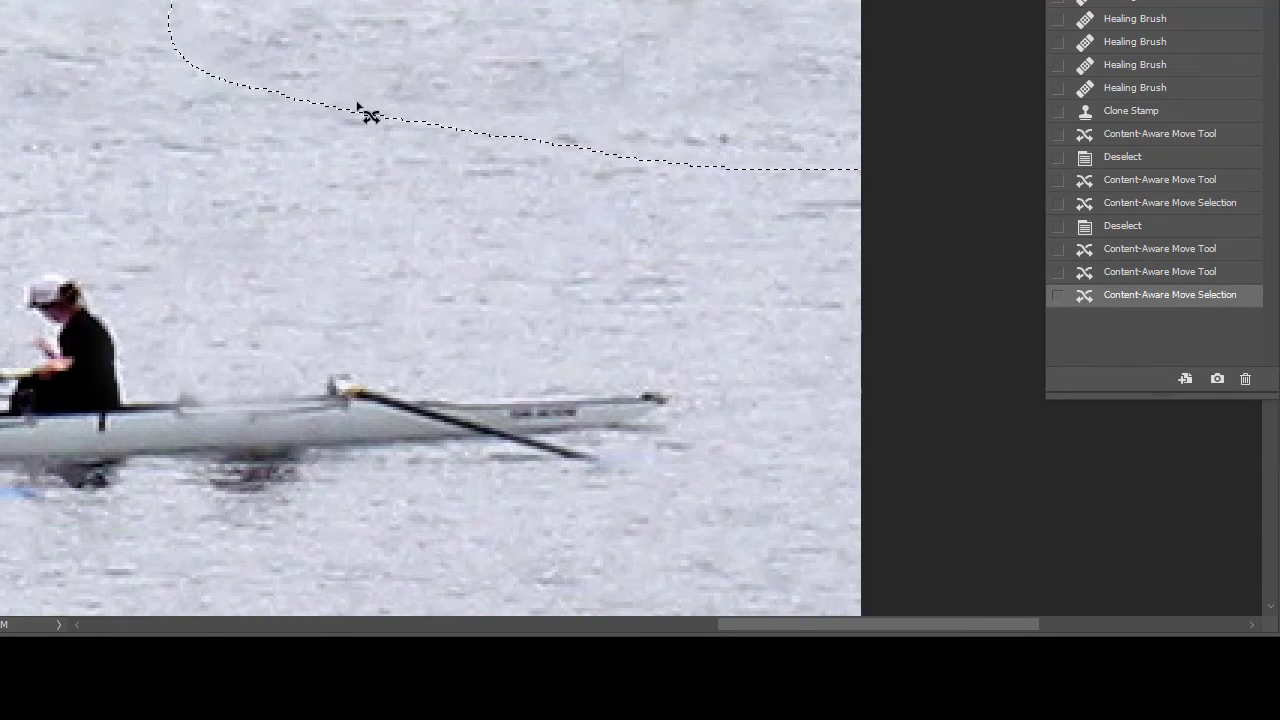
key(ctrl+d)
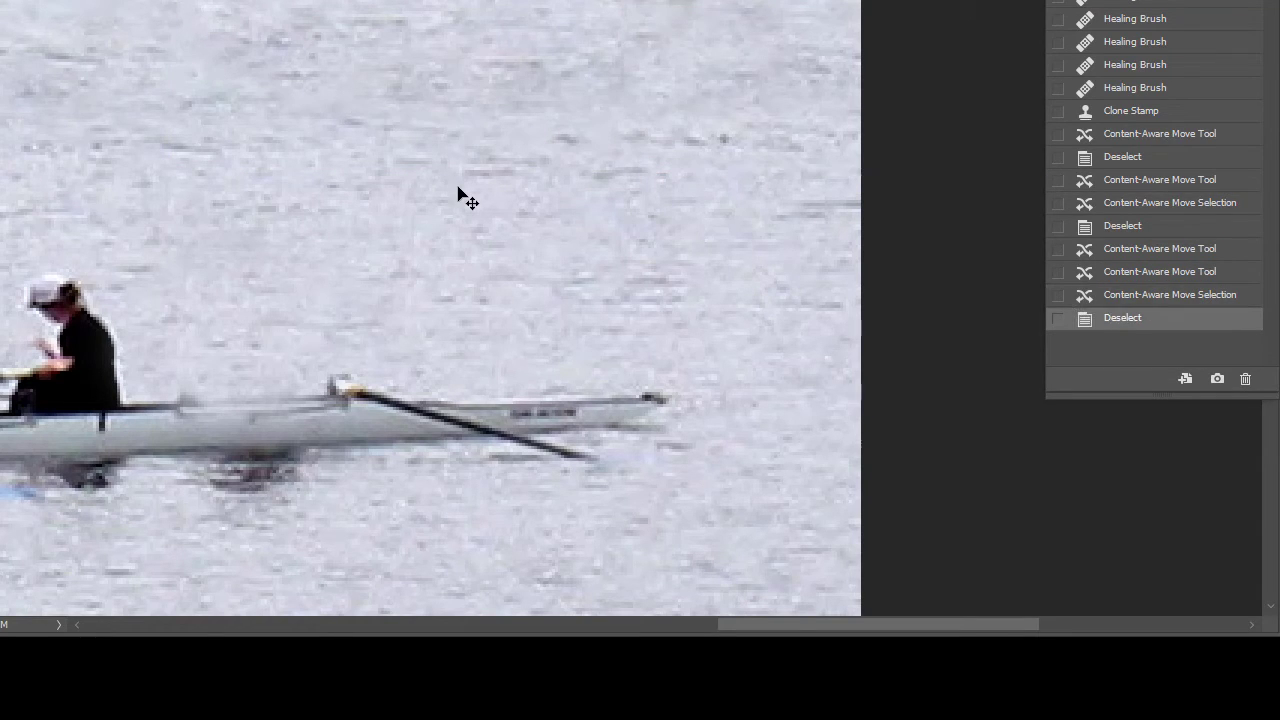
scroll(459, 188, right, 1)
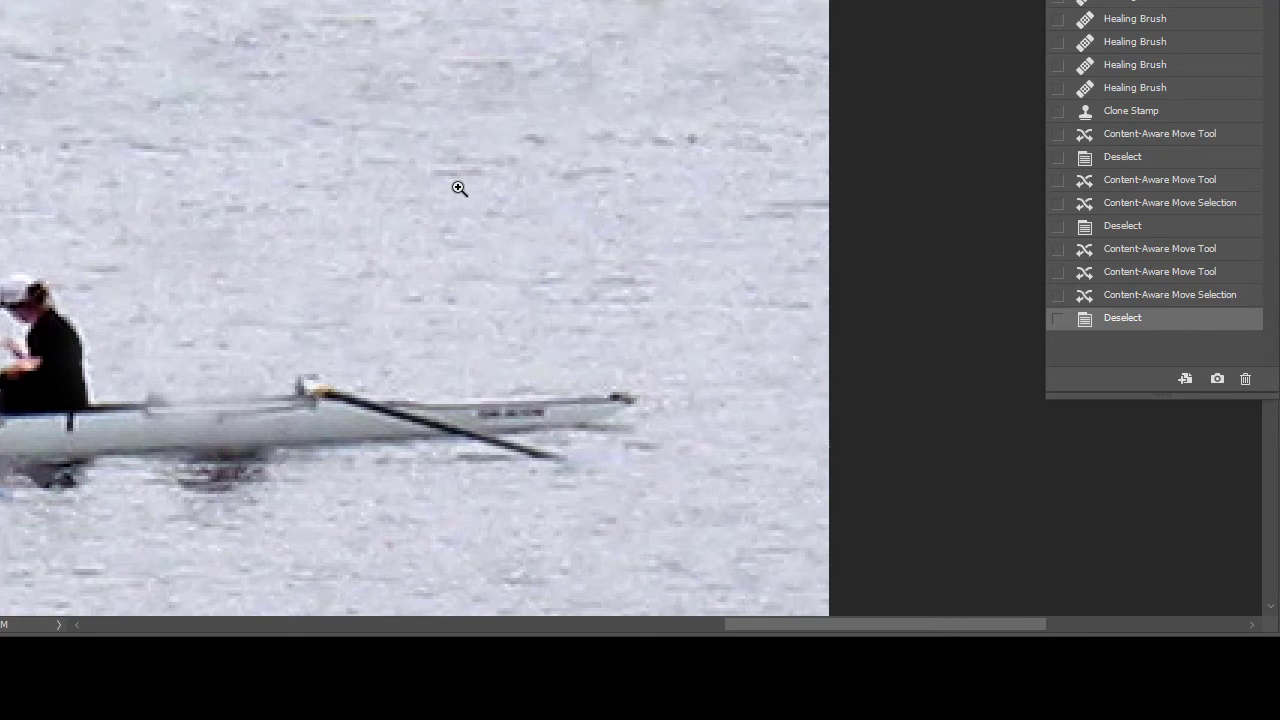
alt+click(459, 188)
alt+click(459, 188)
alt+click(459, 188)
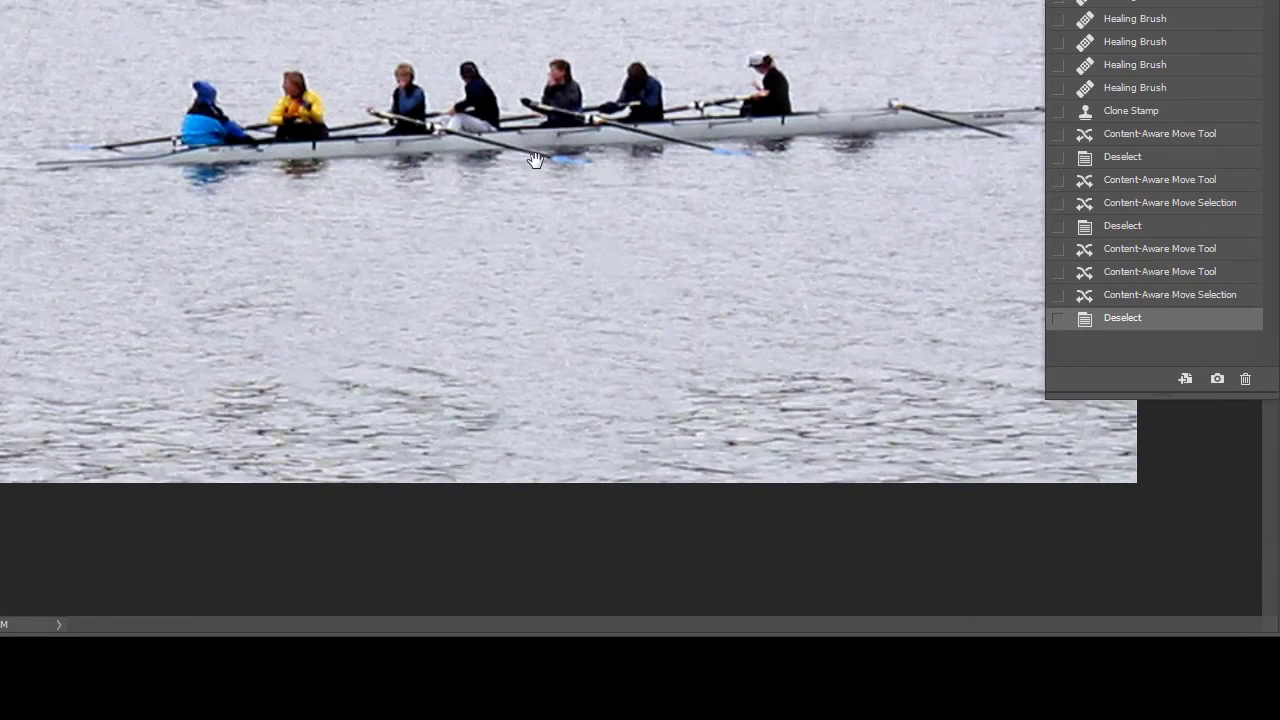
scroll(557, 160, down, 2)
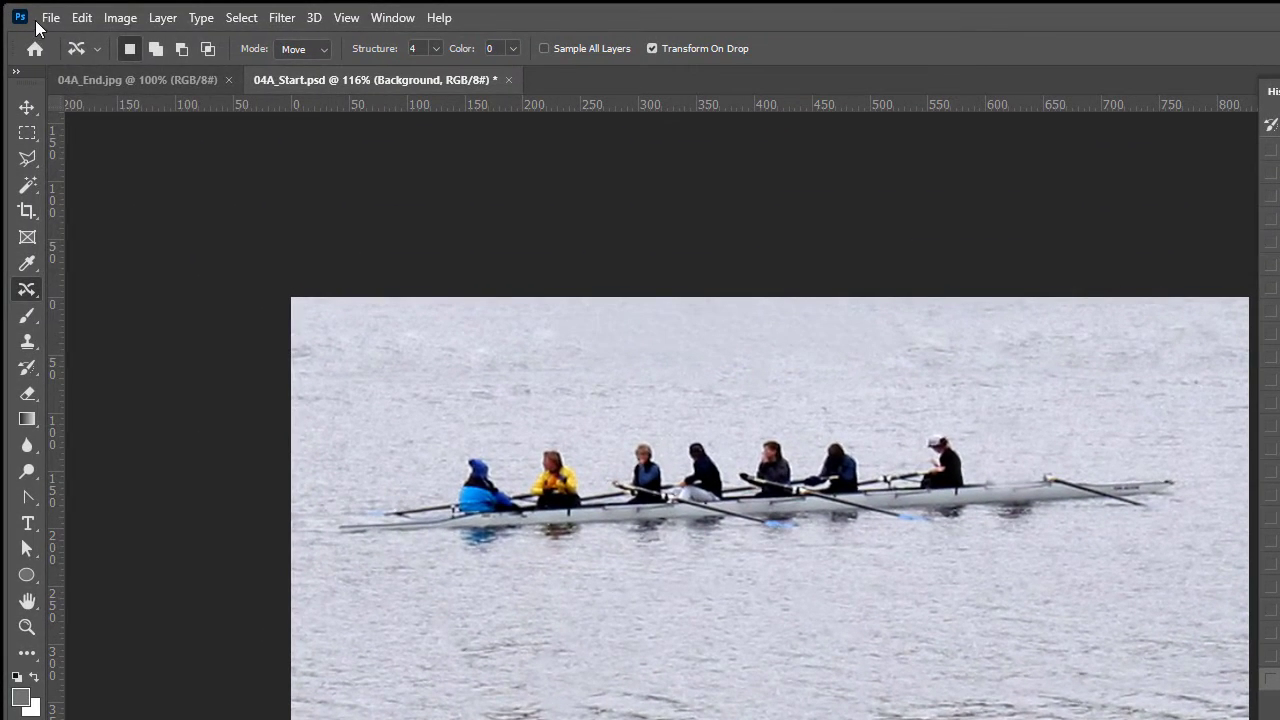
- Open the climbing photo 04B_Start.psd
click(50, 17)
click(80, 64)
click(1232, 300)
click(1274, 290)
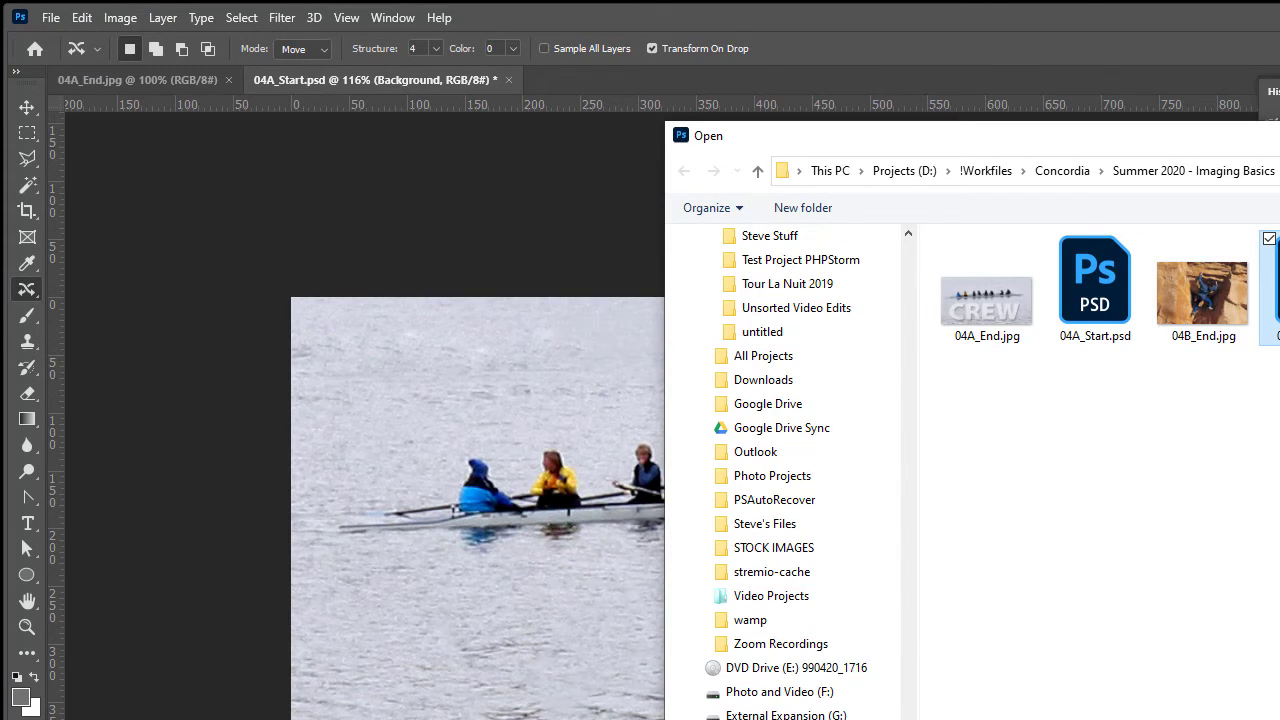
key(Return)
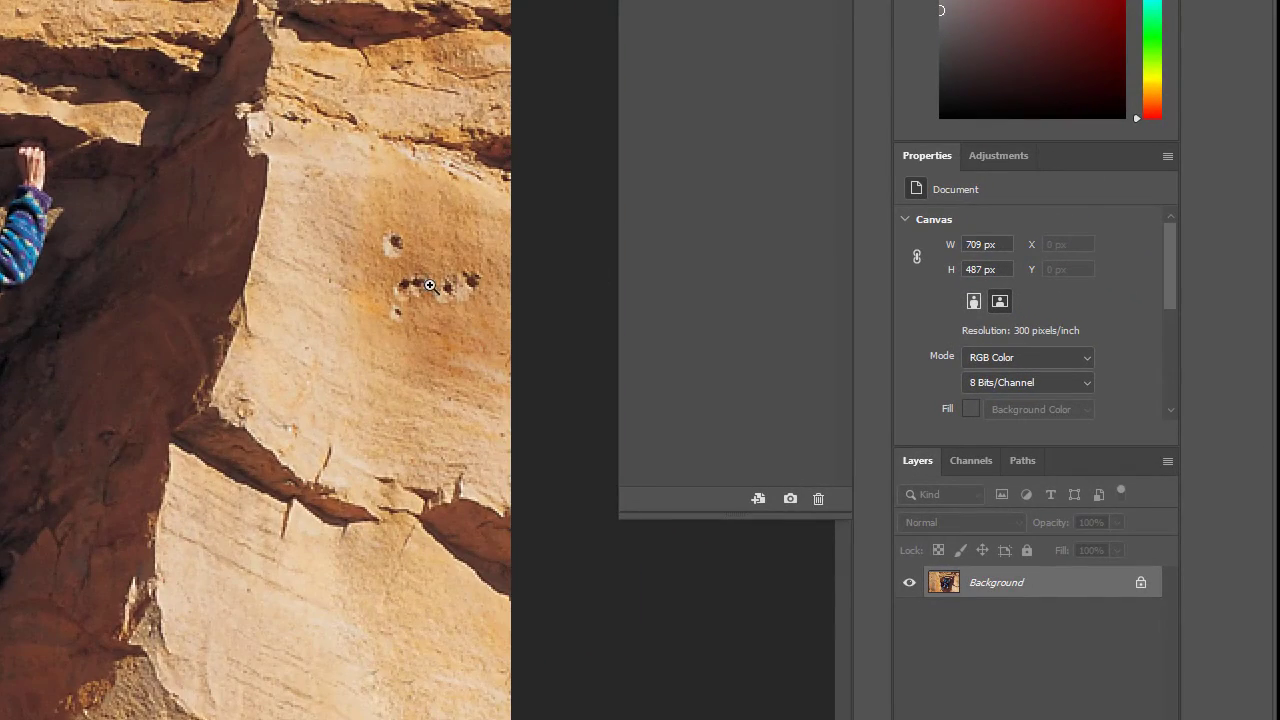
- Choose the Spot Healing Brush Tool for the holes in the rock, set its size to 20 px and adjust its hardness
drag(430, 285, 430, 285)
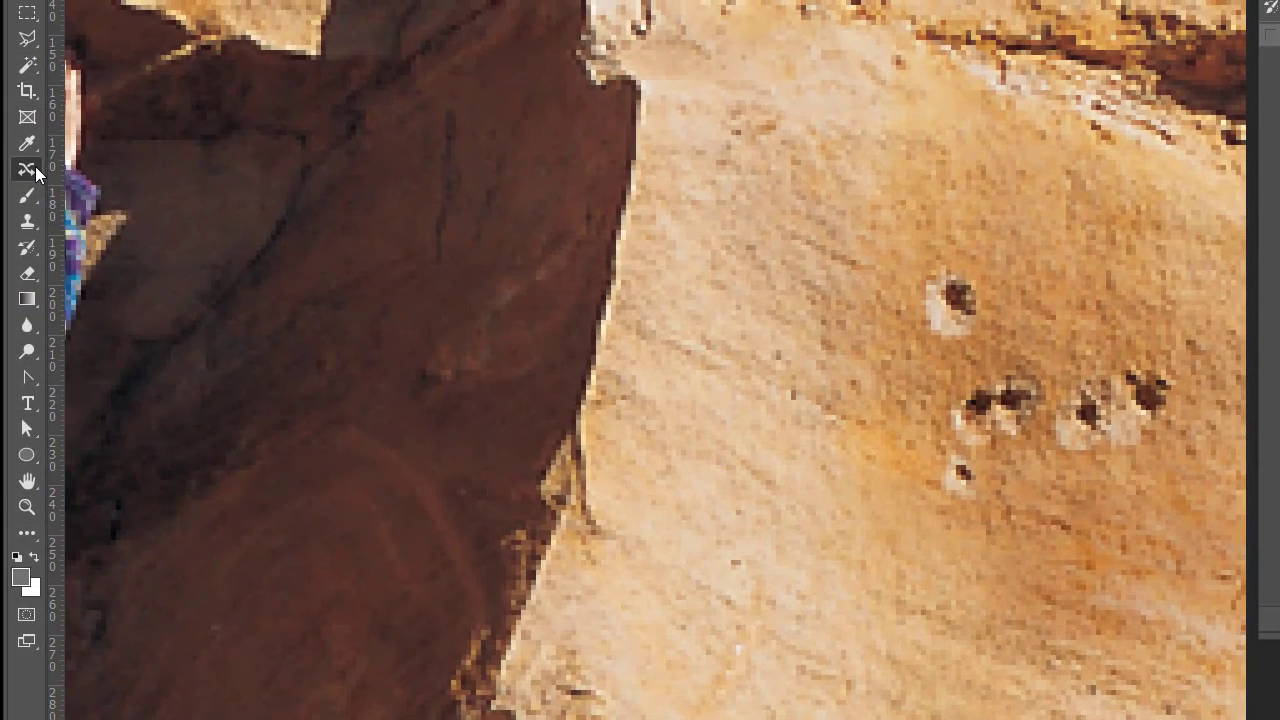
right_click(37, 175)
click(120, 169)
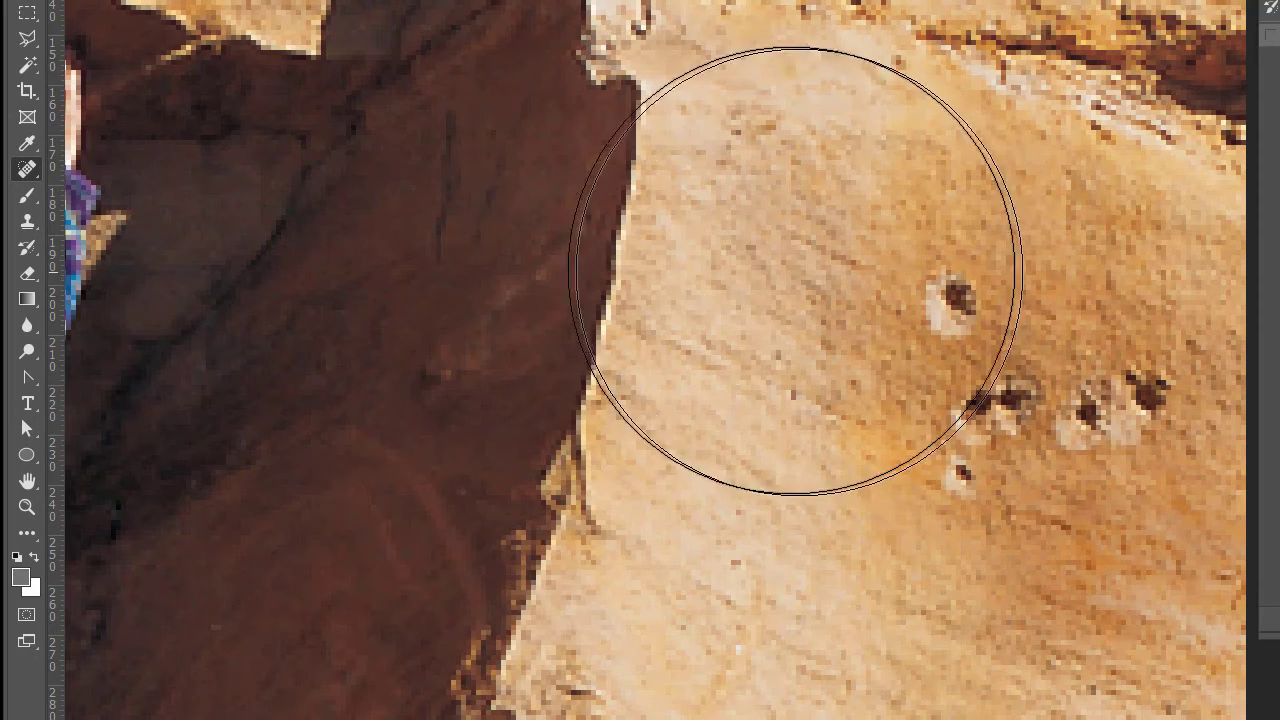
key(bracketleft)
key(bracketleft)
key(bracketleft)
key(bracketright)
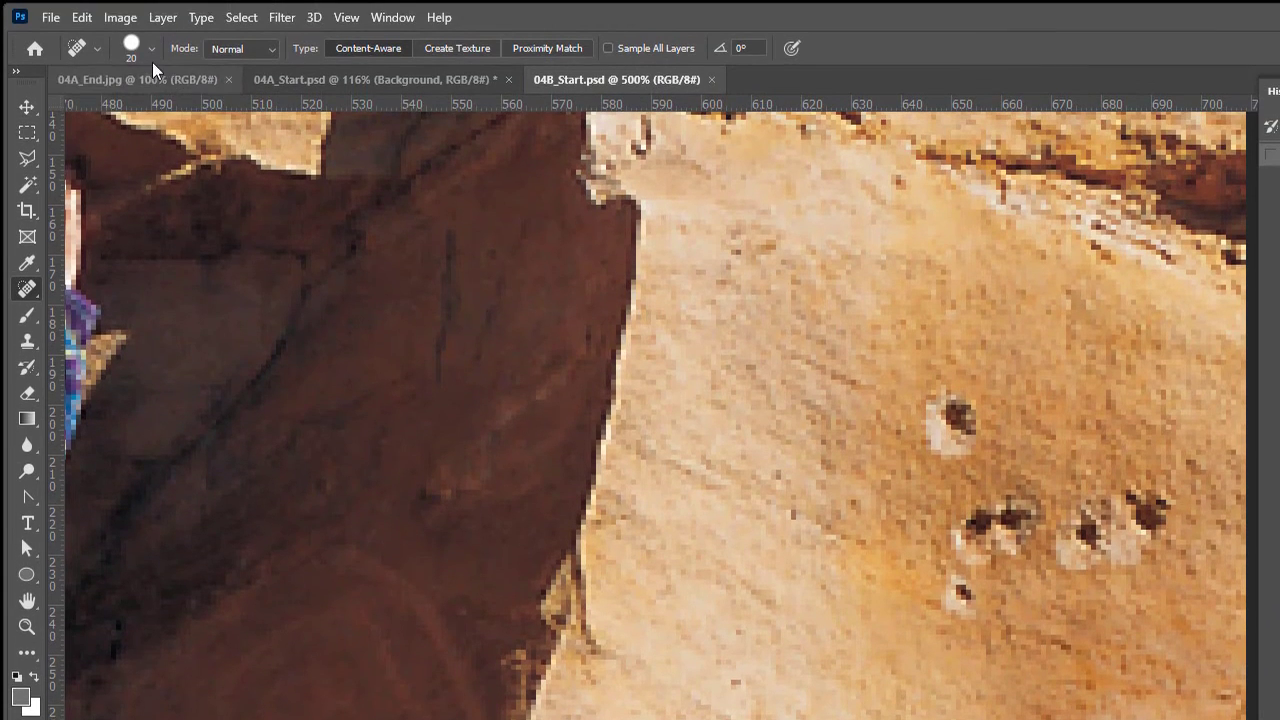
click(152, 49)
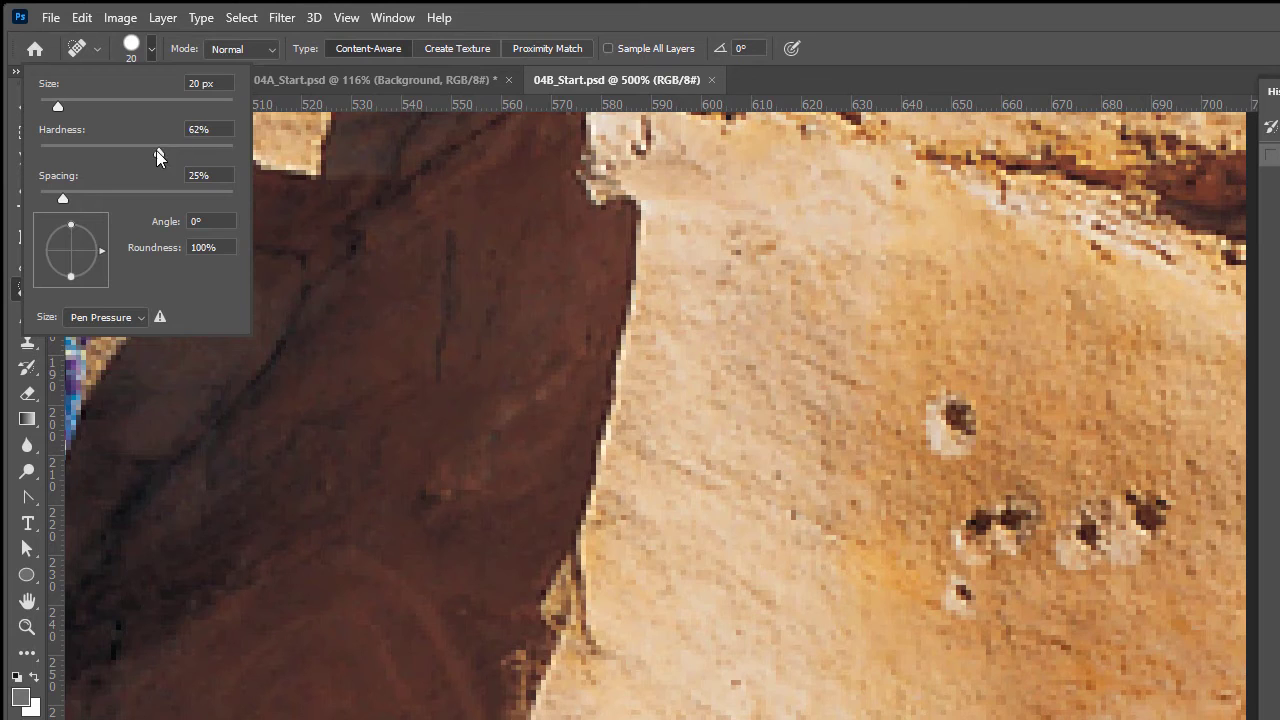
click(90, 148)
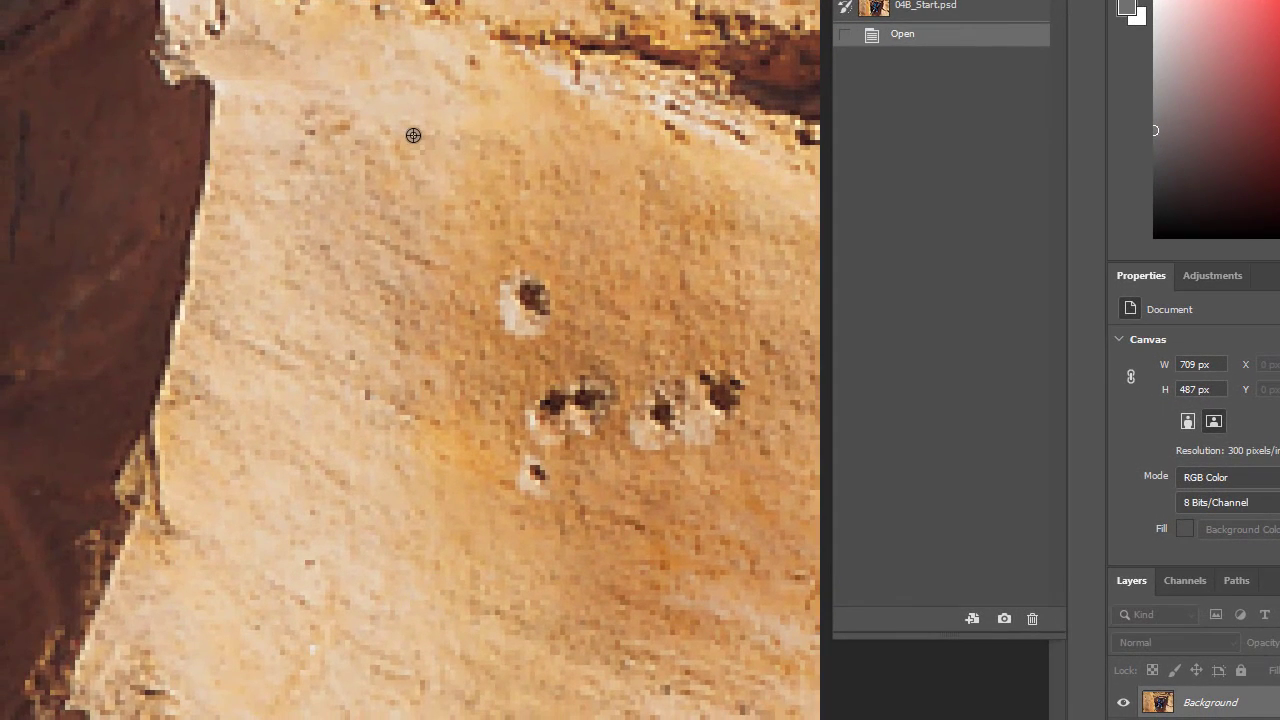
- Try to sample a source on the rock, cancel the tip, and heal the uppermost hole on the photo's right side
alt+click(403, 140)
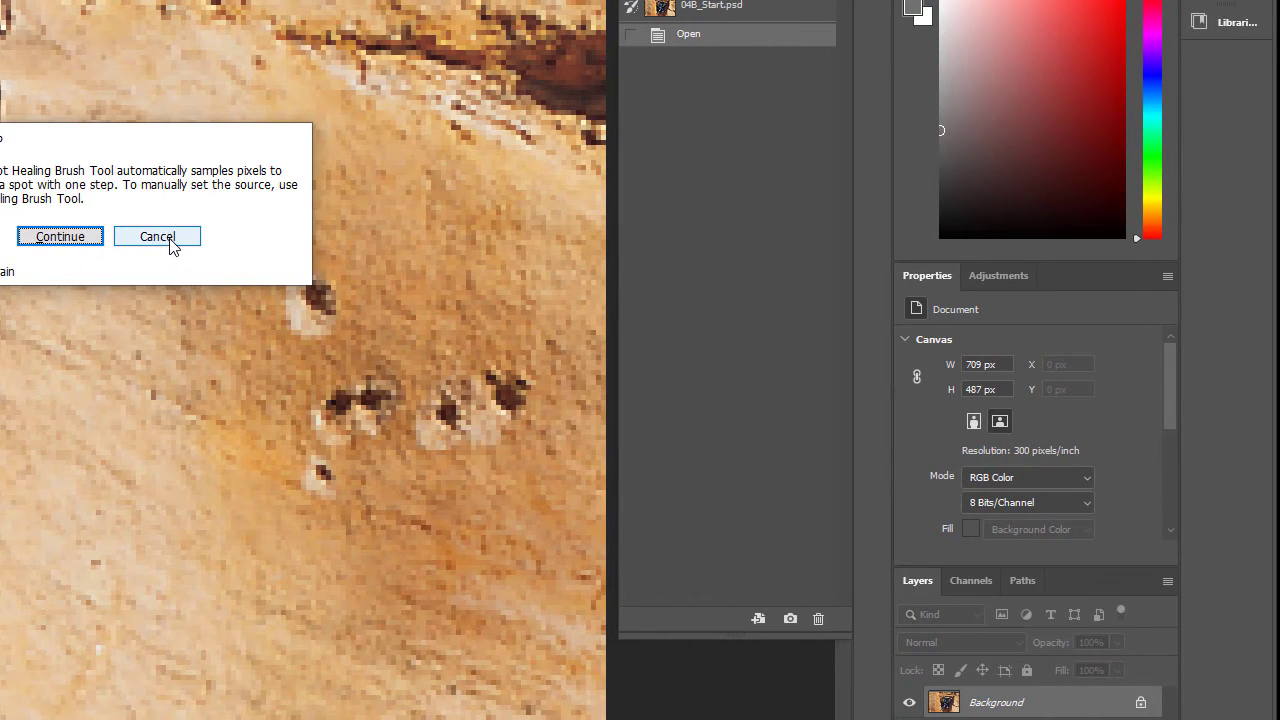
click(158, 237)
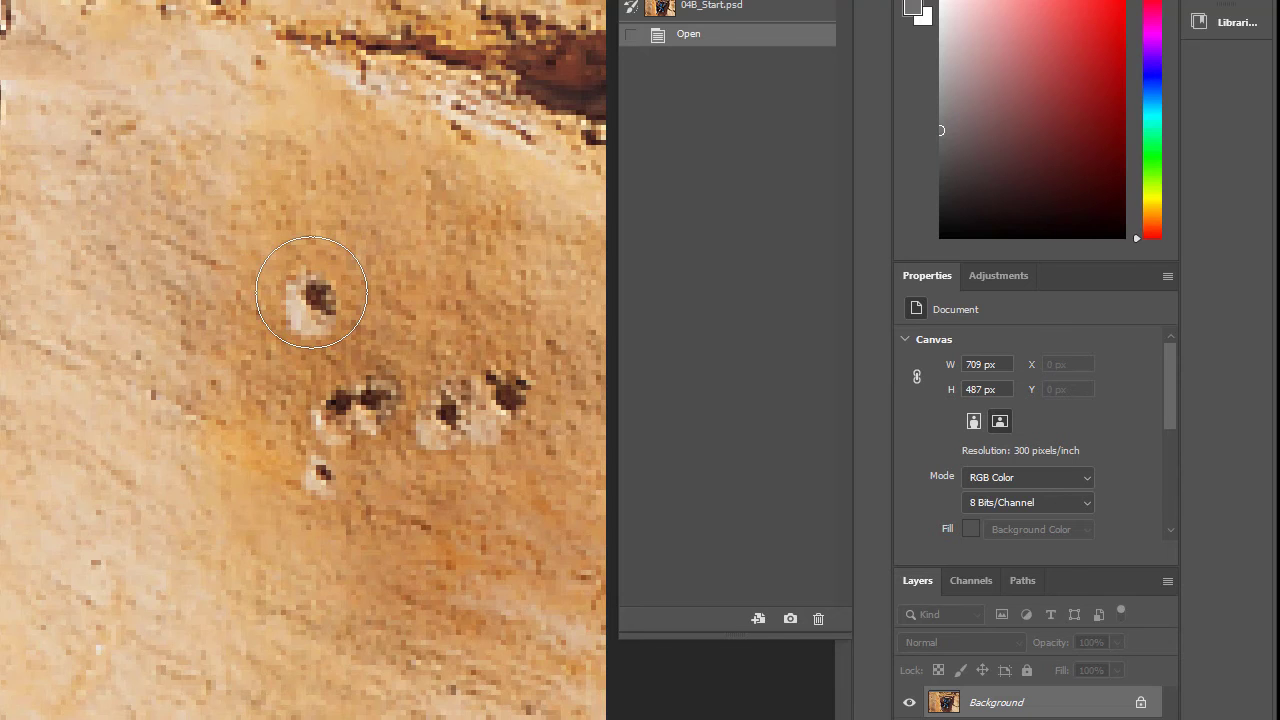
click(311, 292)
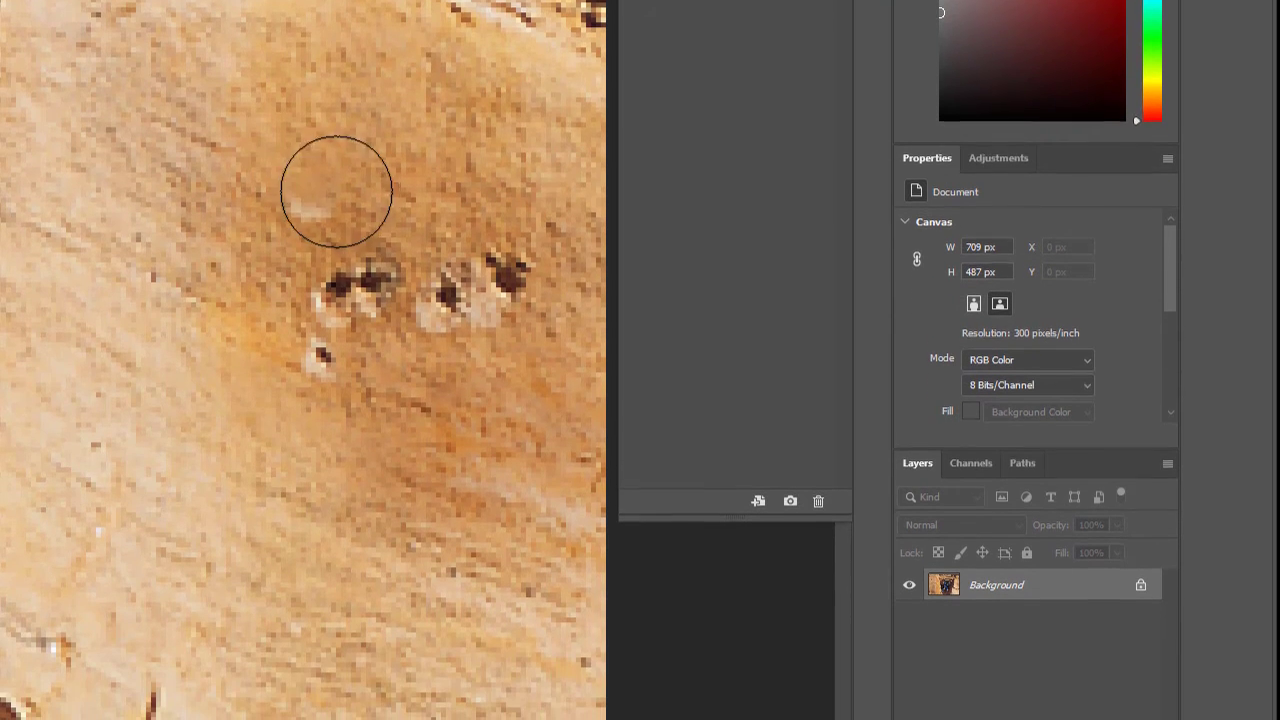
click(308, 300)
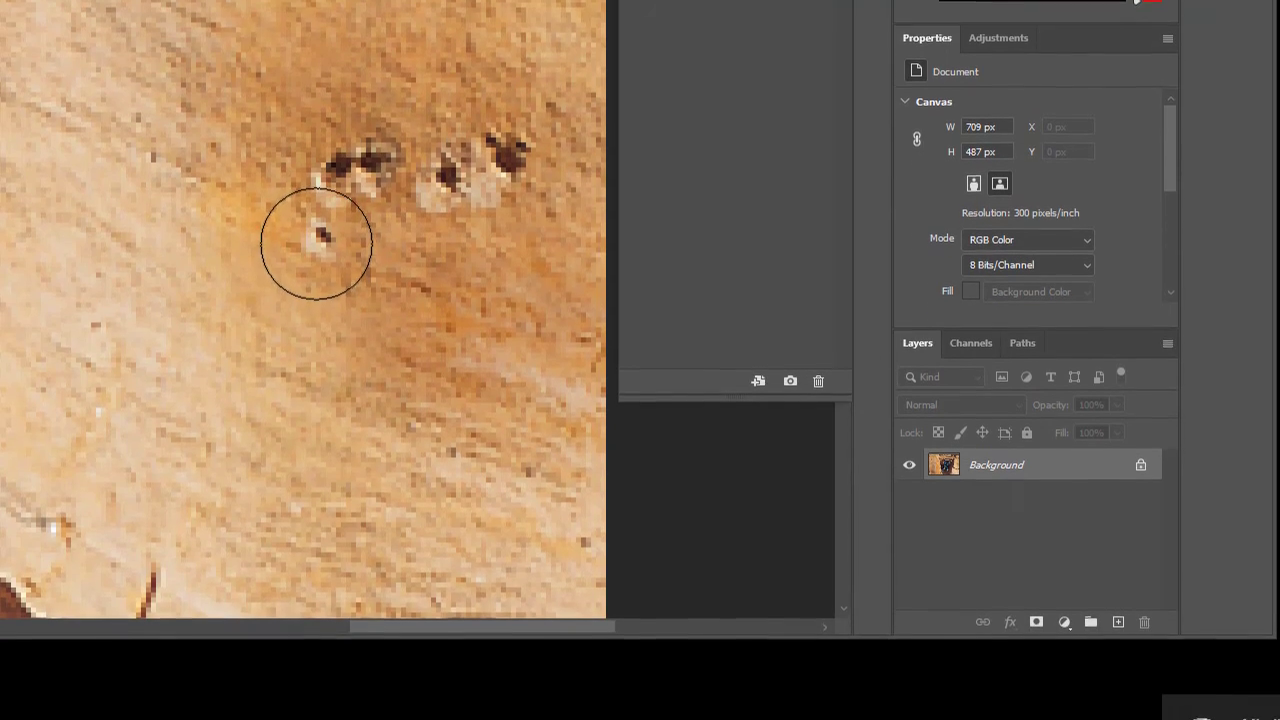
- Shrink the Spot Healing Brush and heal the remaining holes below the uppermost one on the right side of the rock face
key(z)
click(350, 362)
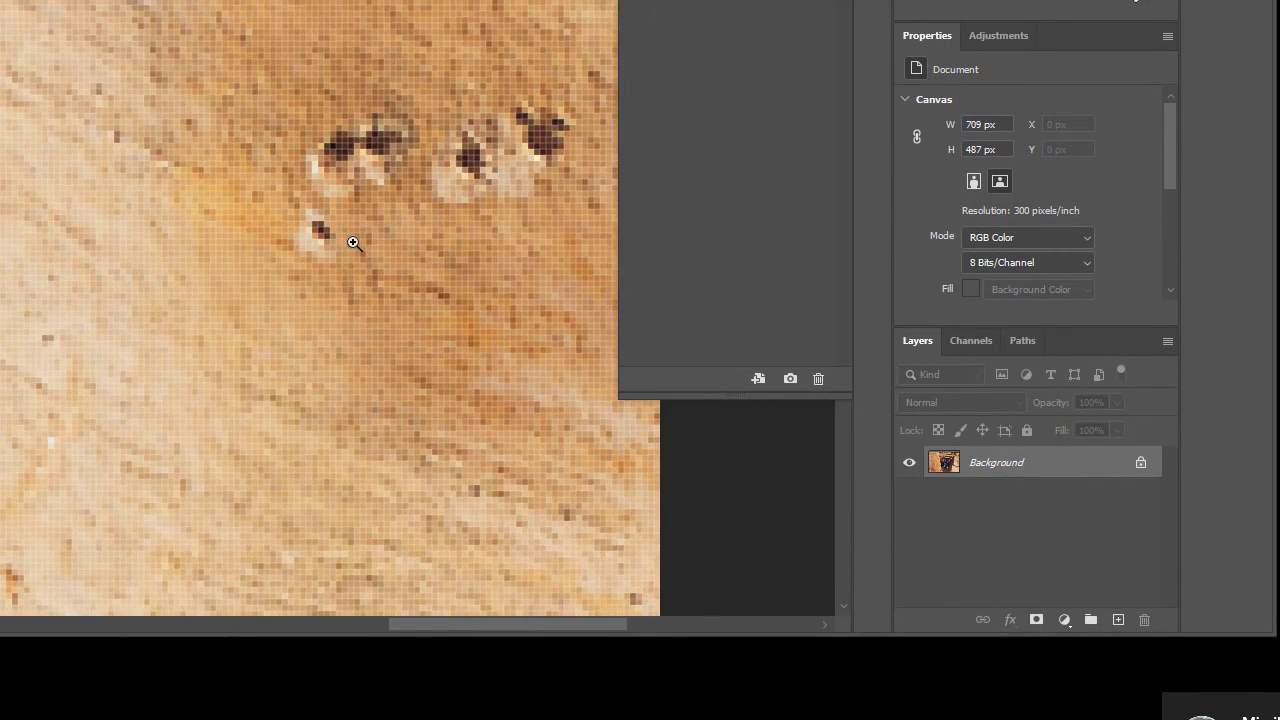
click(350, 242)
click(352, 242)
click(352, 242)
click(346, 240)
key(j)
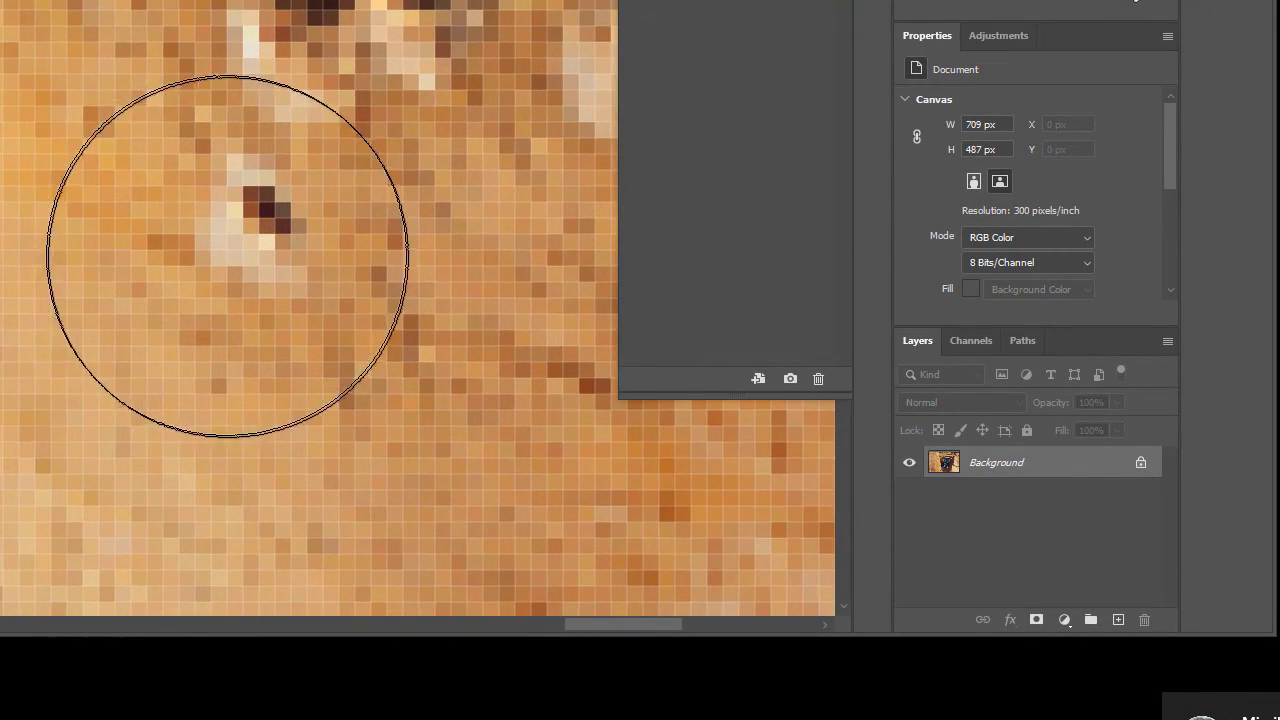
key(bracketleft)
key(bracketleft)
key(bracketleft)
key(bracketleft)
key(bracketright)
key(bracketright)
click(246, 234)
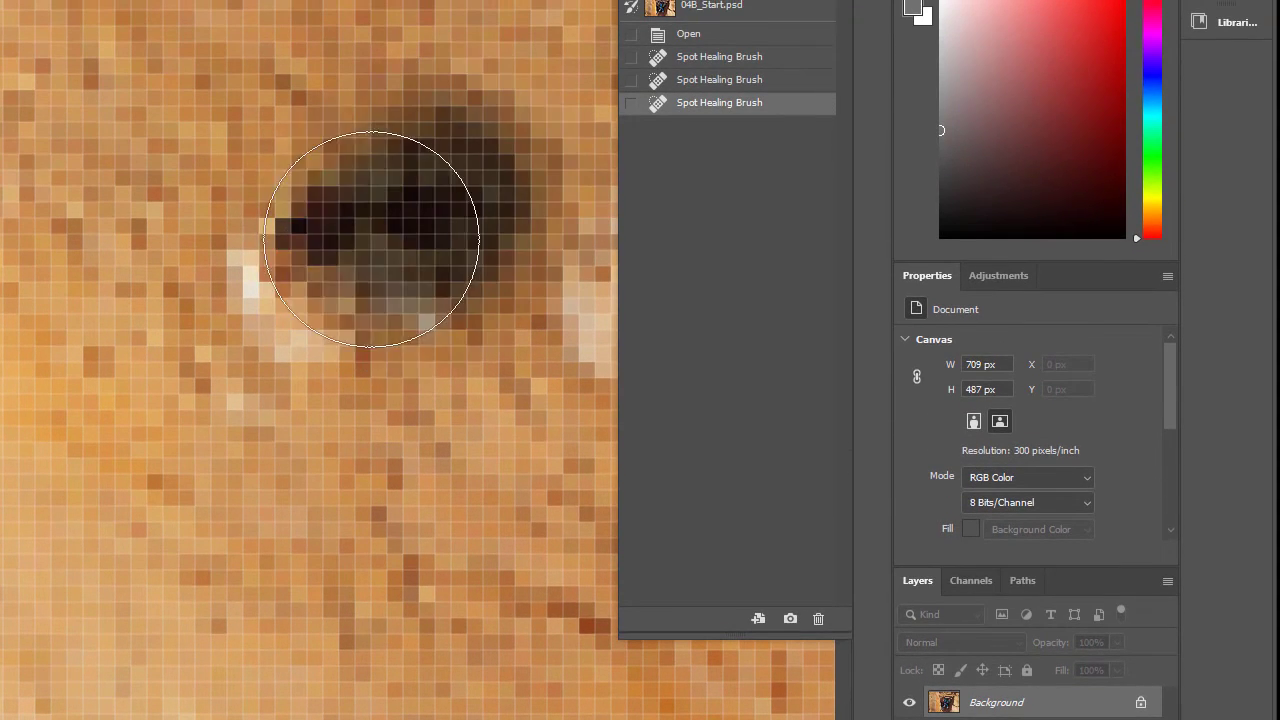
drag(376, 237, 271, 251)
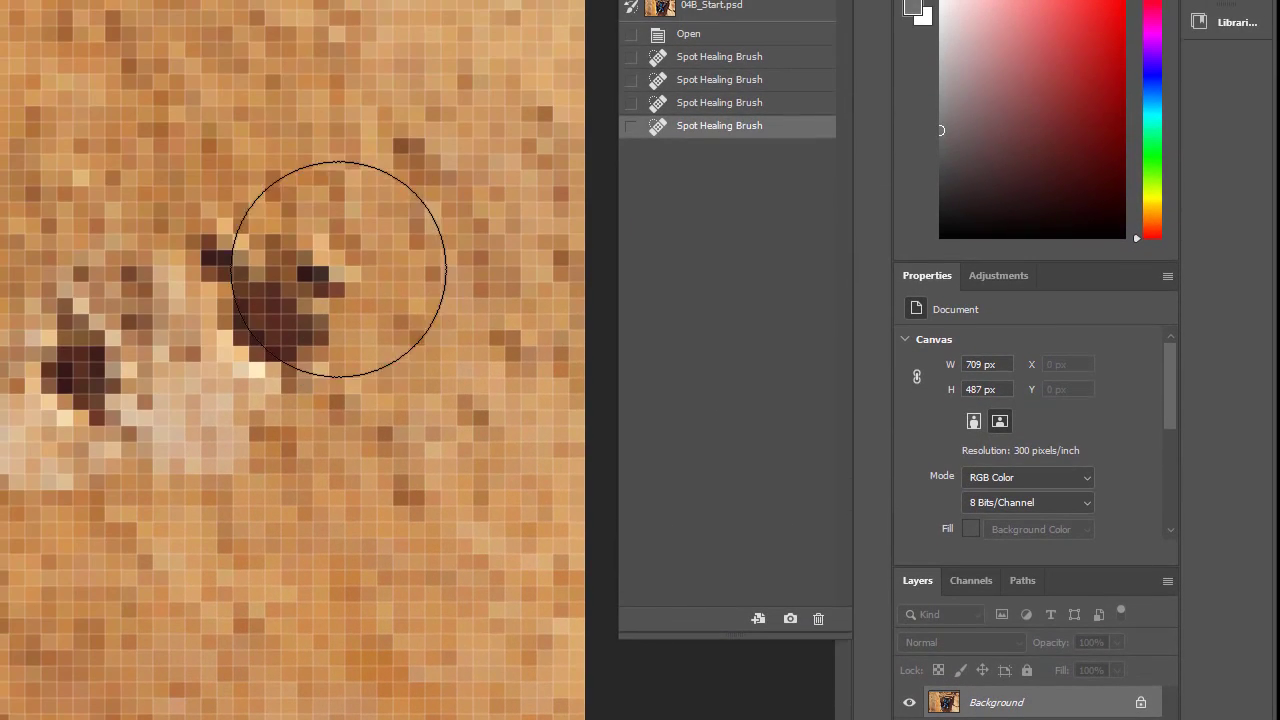
mouse_move(150, 283)
mouse_down()
mouse_move(0, 414)
mouse_move(0, 514)
mouse_move(20, 528)
mouse_move(0, 500)
mouse_move(10, 505)
mouse_up()
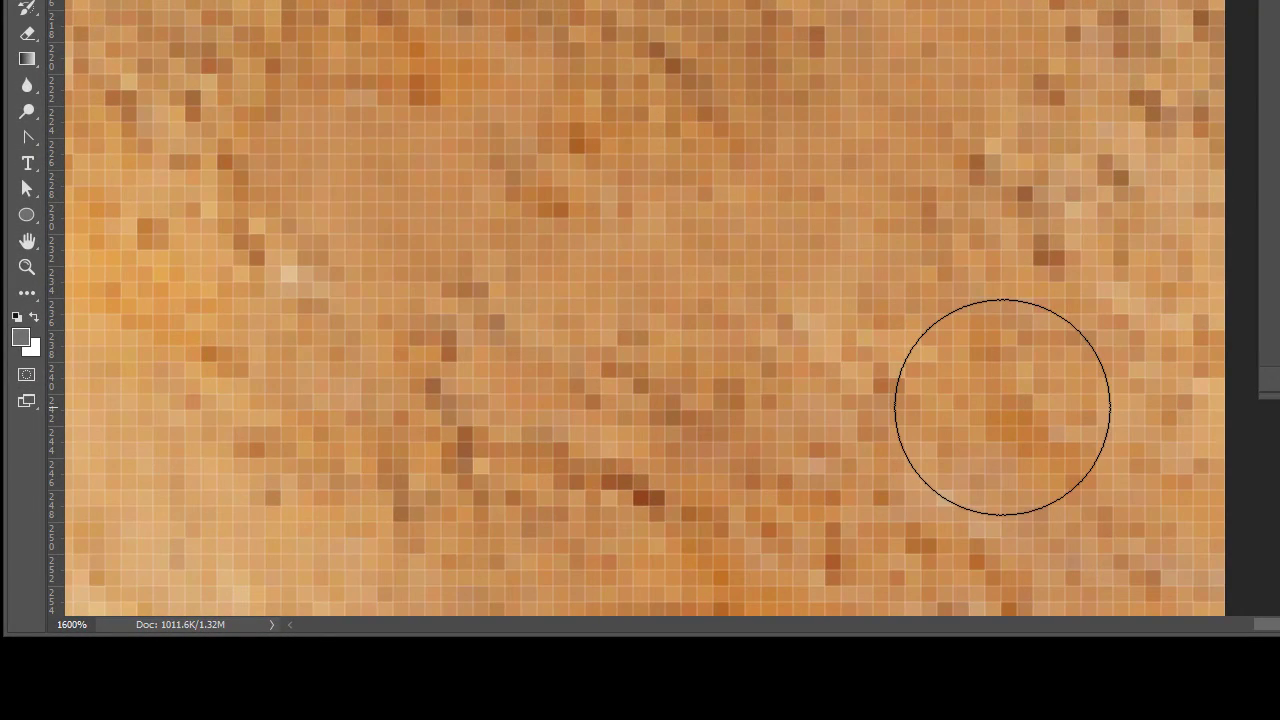
- Heal the two white-rimmed holes just above the tall dark crack on the photo's left side with the Spot Healing Brush
key(ctrl+minus)
key(ctrl+minus)
key(ctrl+minus)
key(ctrl+minus)
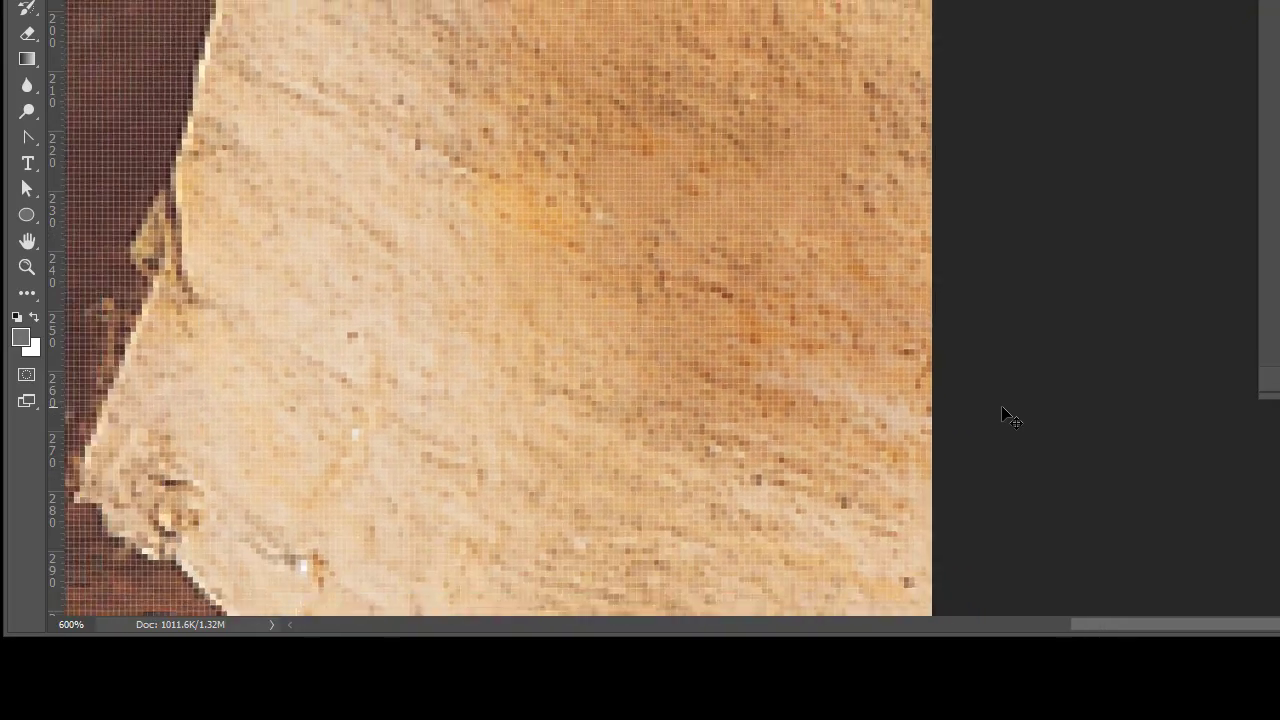
key(ctrl+minus)
key(ctrl+minus)
key(ctrl+minus)
key(ctrl+minus)
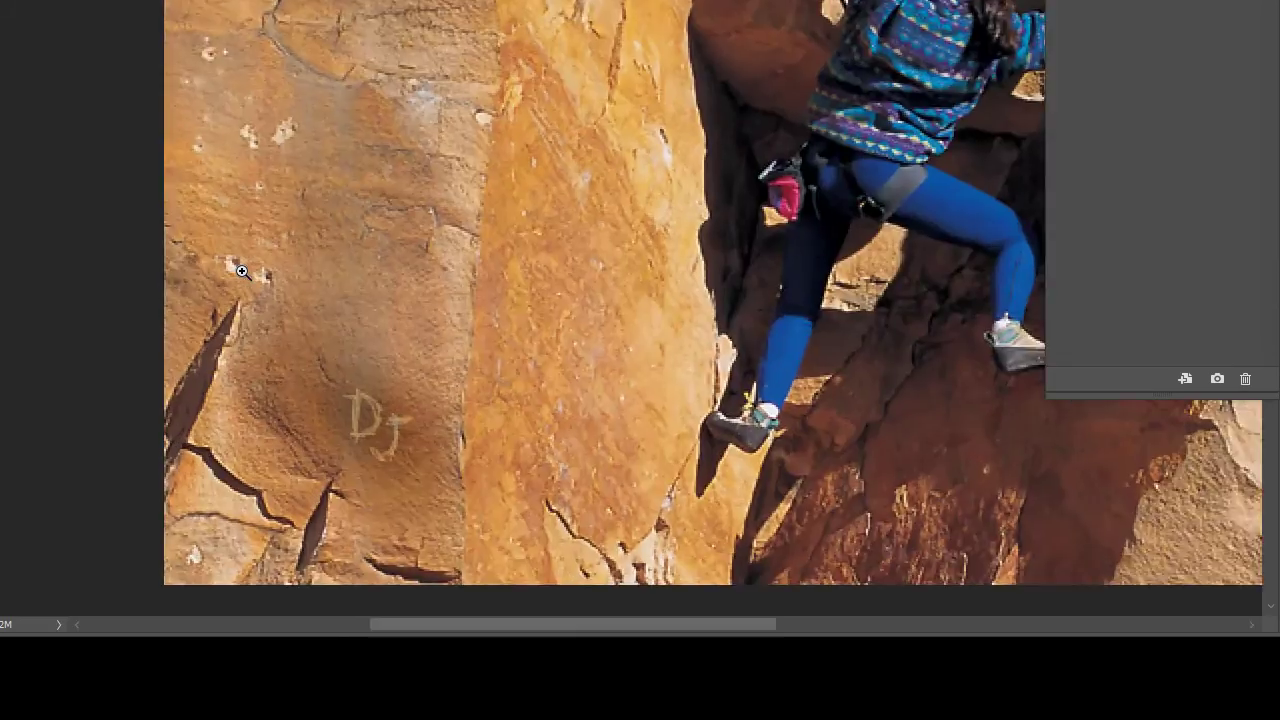
drag(241, 271, 214, 264)
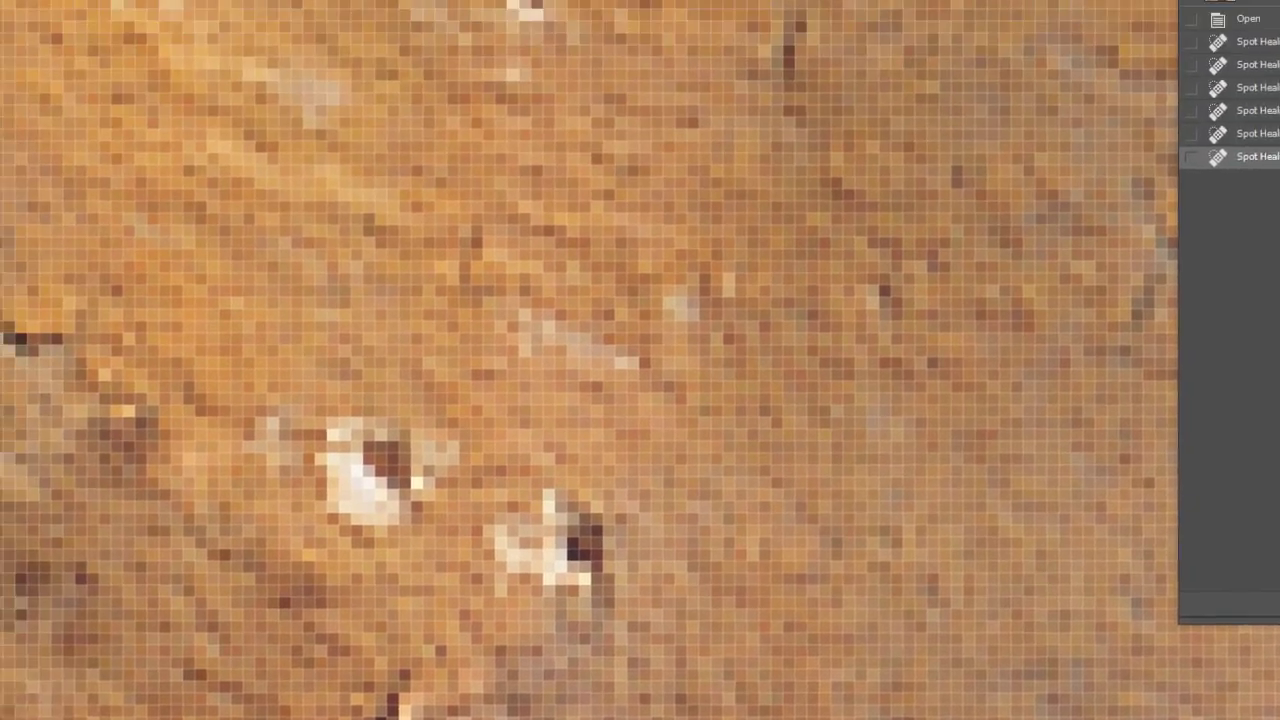
click(350, 18)
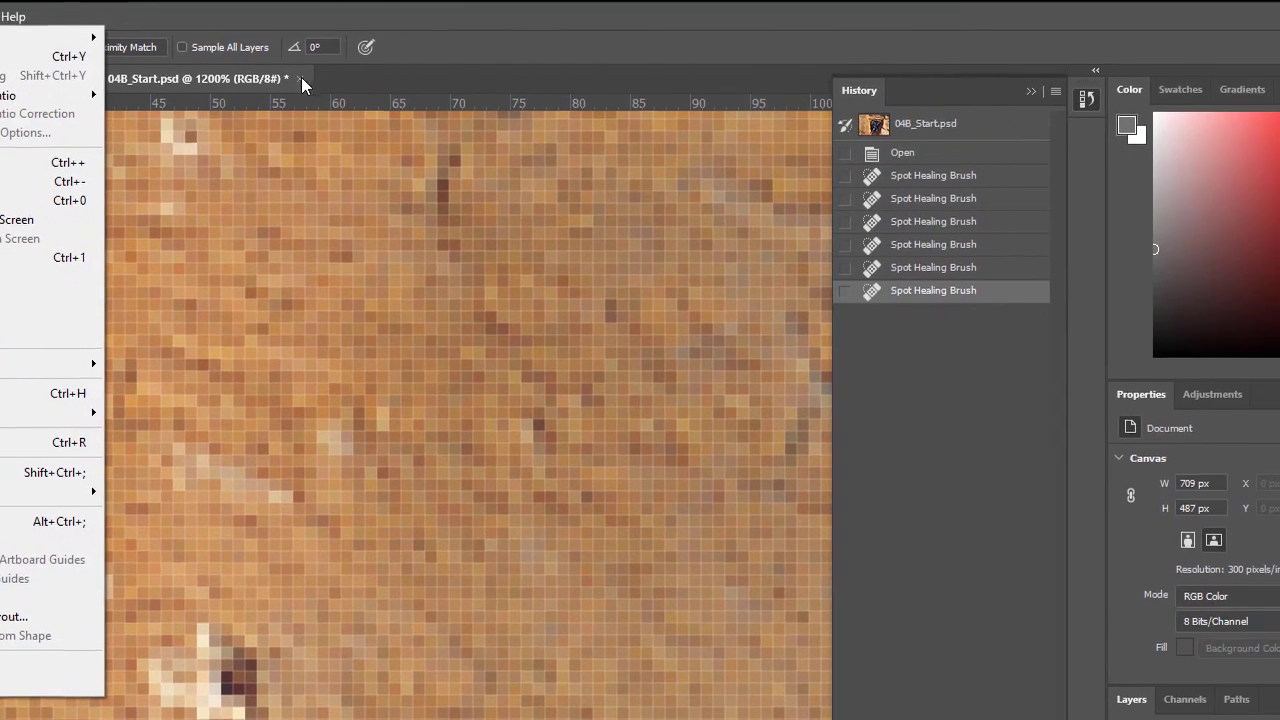
click(288, 82)
key(ctrl+space)
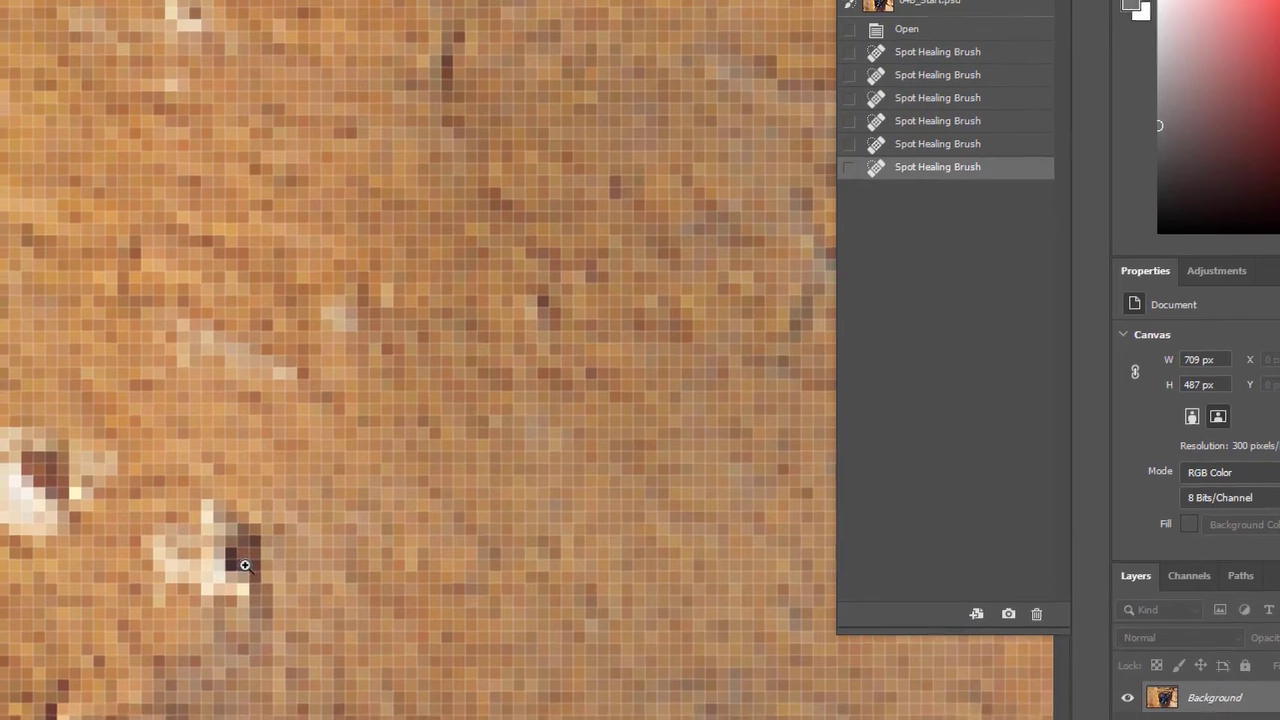
ctrl+click(245, 565)
mouse_move(122, 166)
mouse_down()
mouse_move(254, 266)
mouse_move(431, 360)
mouse_move(343, 386)
mouse_up()
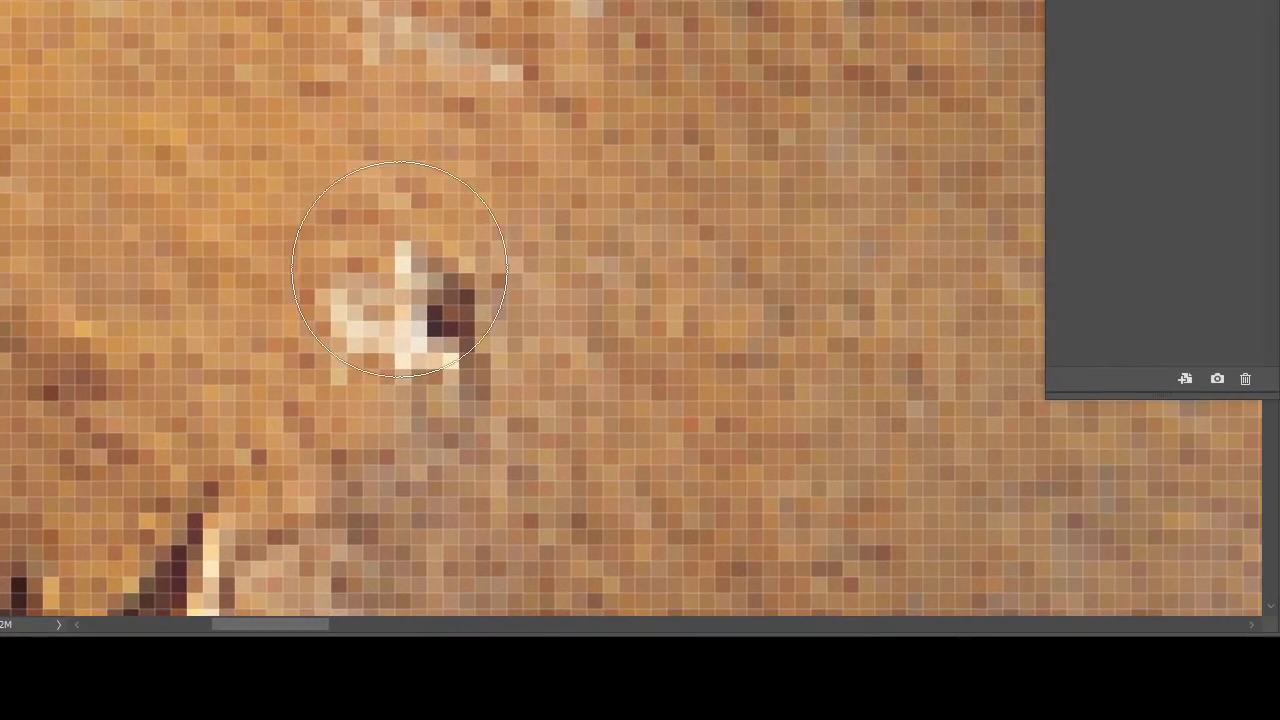
mouse_move(400, 270)
mouse_down()
mouse_move(420, 363)
mouse_move(394, 271)
mouse_move(515, 185)
mouse_up()
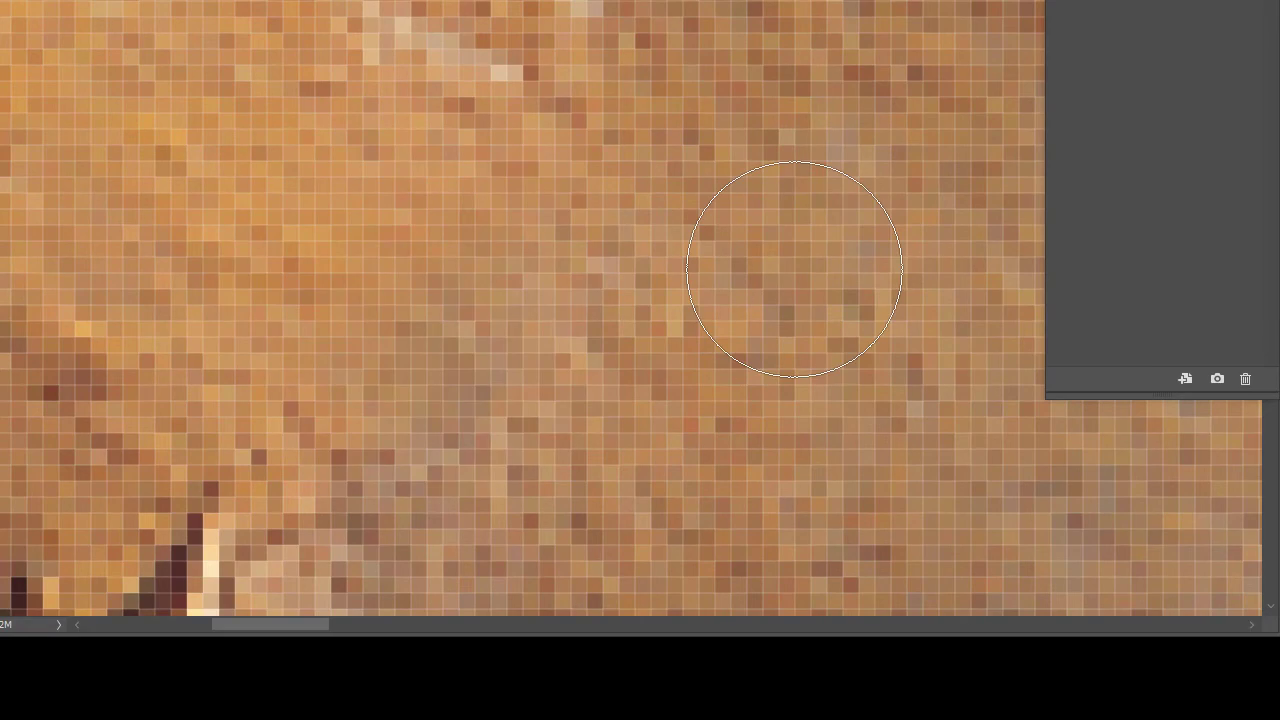
- Shrink the Spot Healing Brush and heal the small spot and the cluster of pale holes higher up on the left rock face
key(ctrl+minus)
key(ctrl+minus)
key(ctrl+minus)
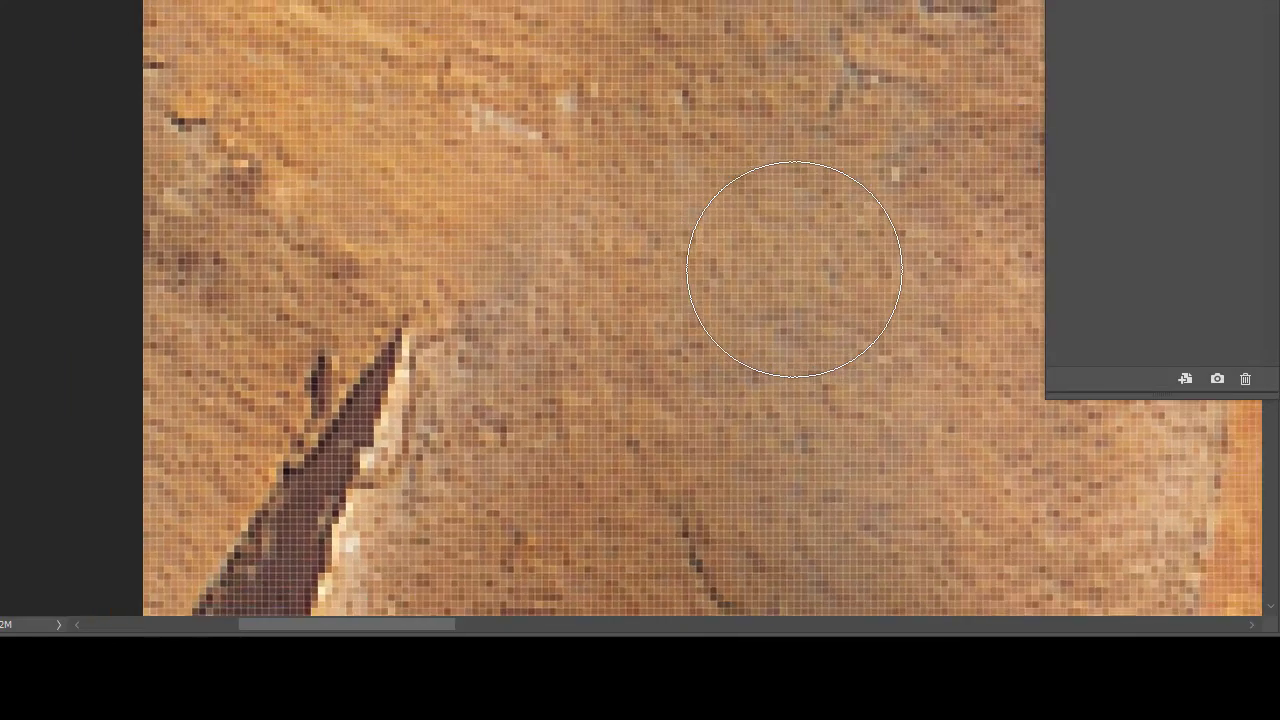
key(bracketleft)
key(bracketleft)
key(bracketleft)
key(bracketleft)
key(bracketleft)
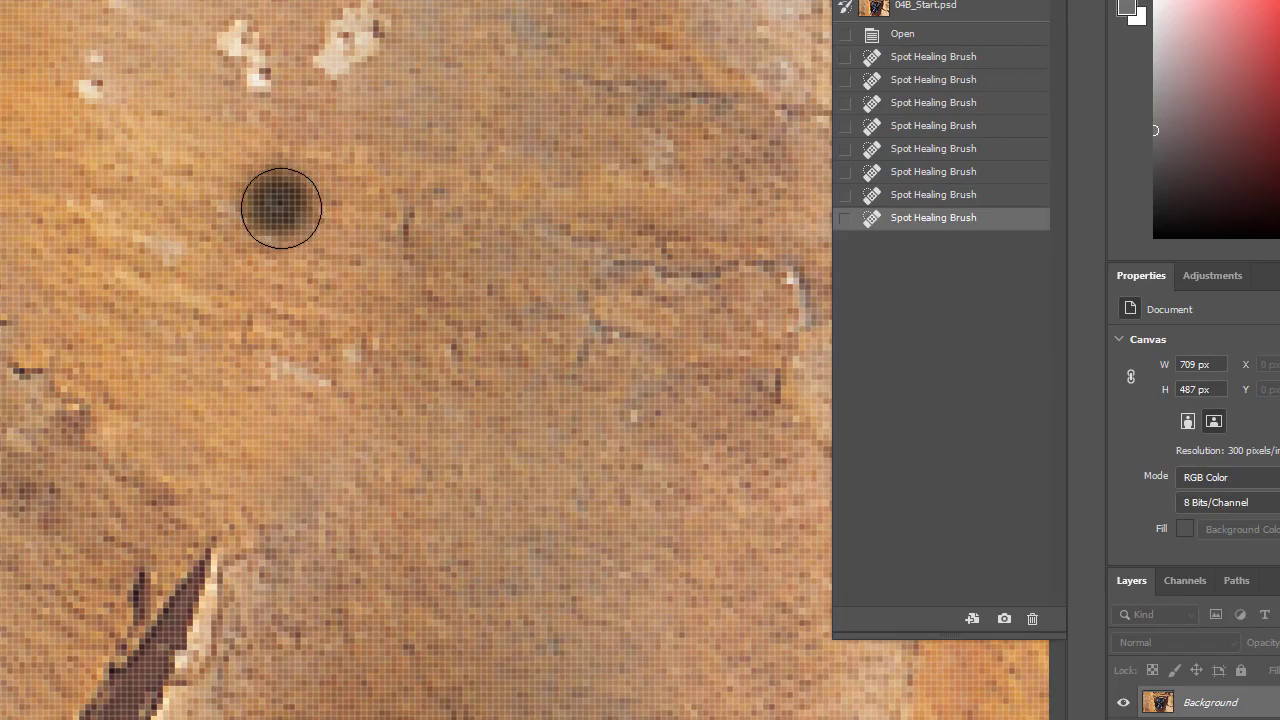
drag(281, 208, 287, 202)
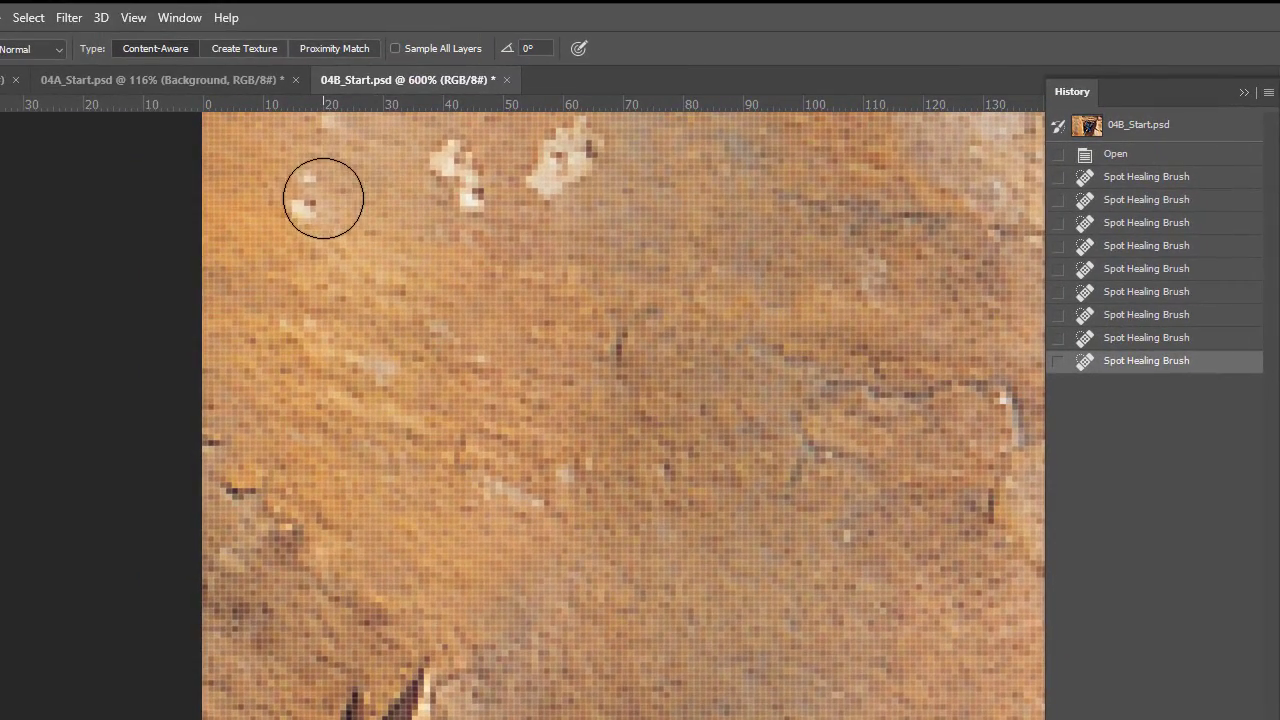
drag(93, 84, 96, 74)
drag(228, 193, 265, 211)
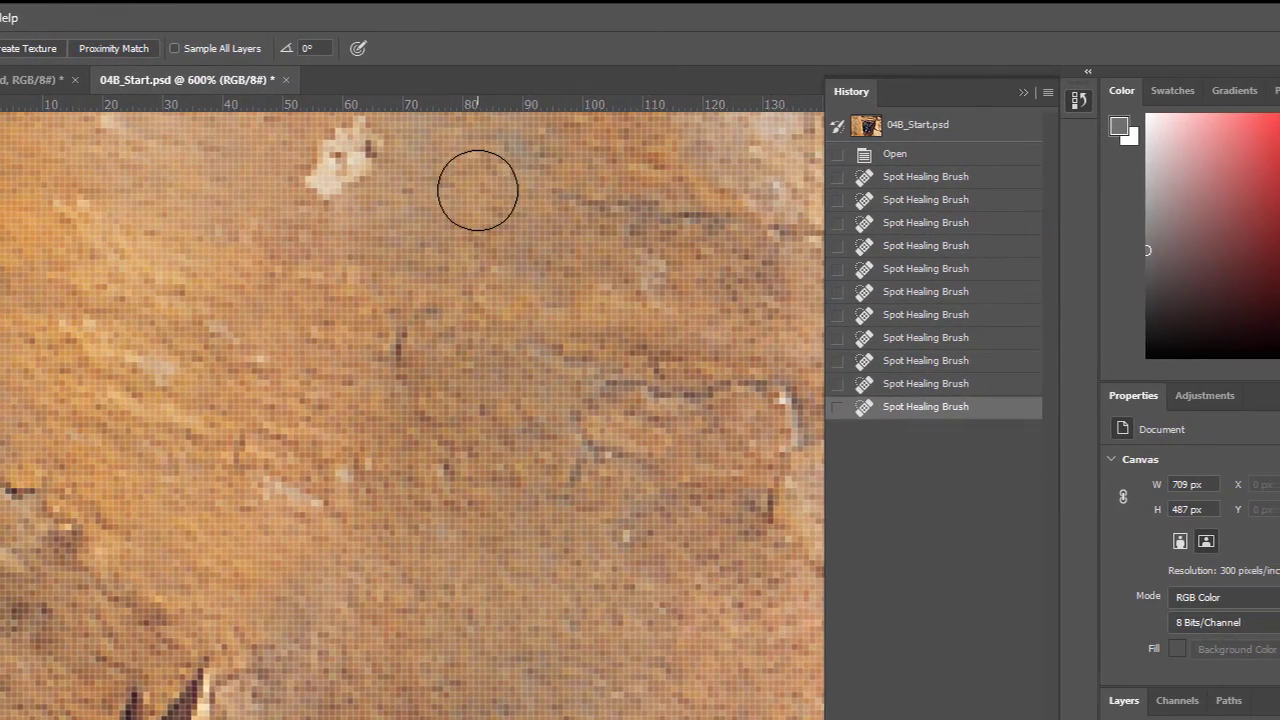
key(space)
drag(415, 341, 412, 542)
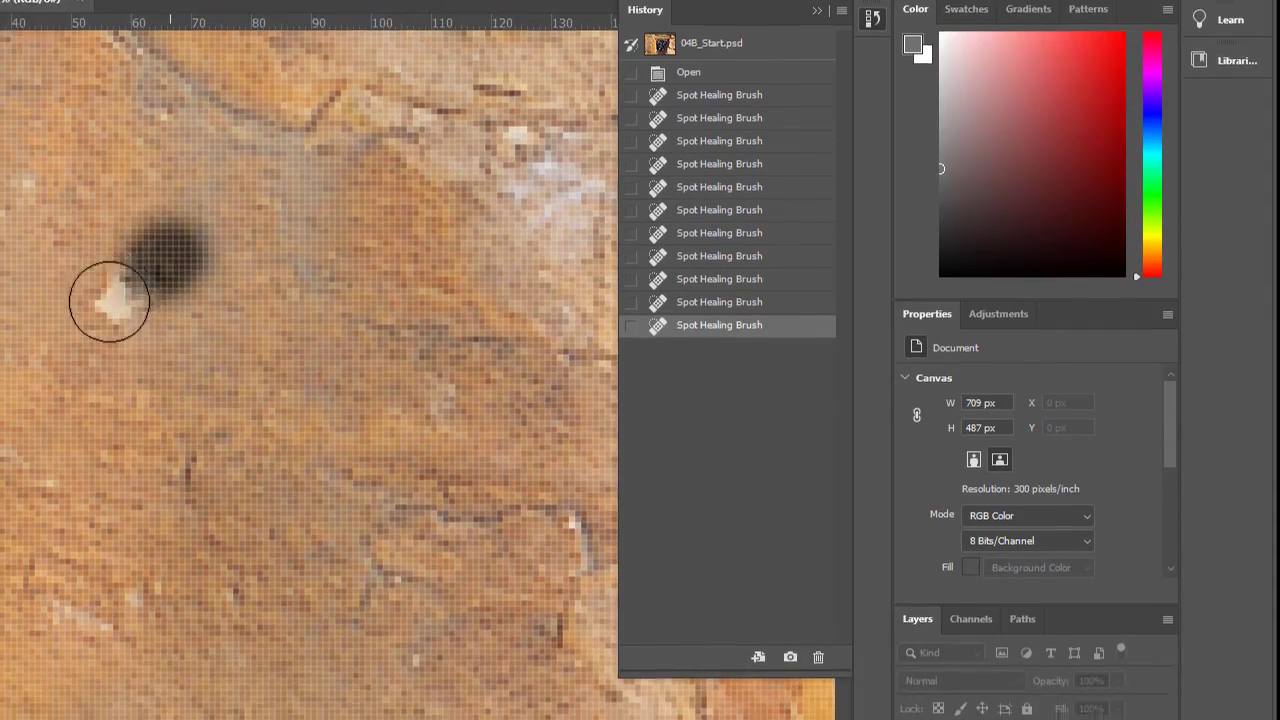
drag(109, 301, 176, 326)
- Paint out the carved DJ letters on the left rock face and heal the pale hole near the photo's left edge
key(ctrl+minus)
key(ctrl+minus)
key(ctrl+minus)
key(ctrl+minus)
key(ctrl+minus)
key(ctrl+minus)
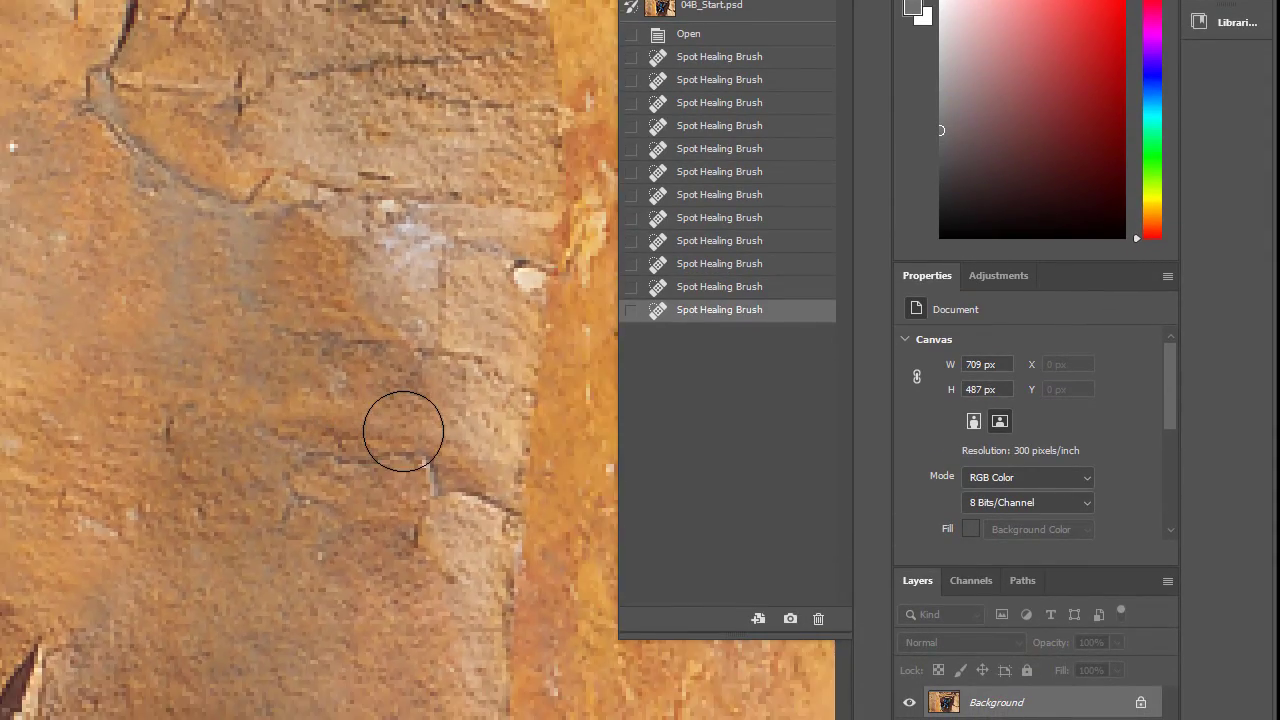
key(ctrl+minus)
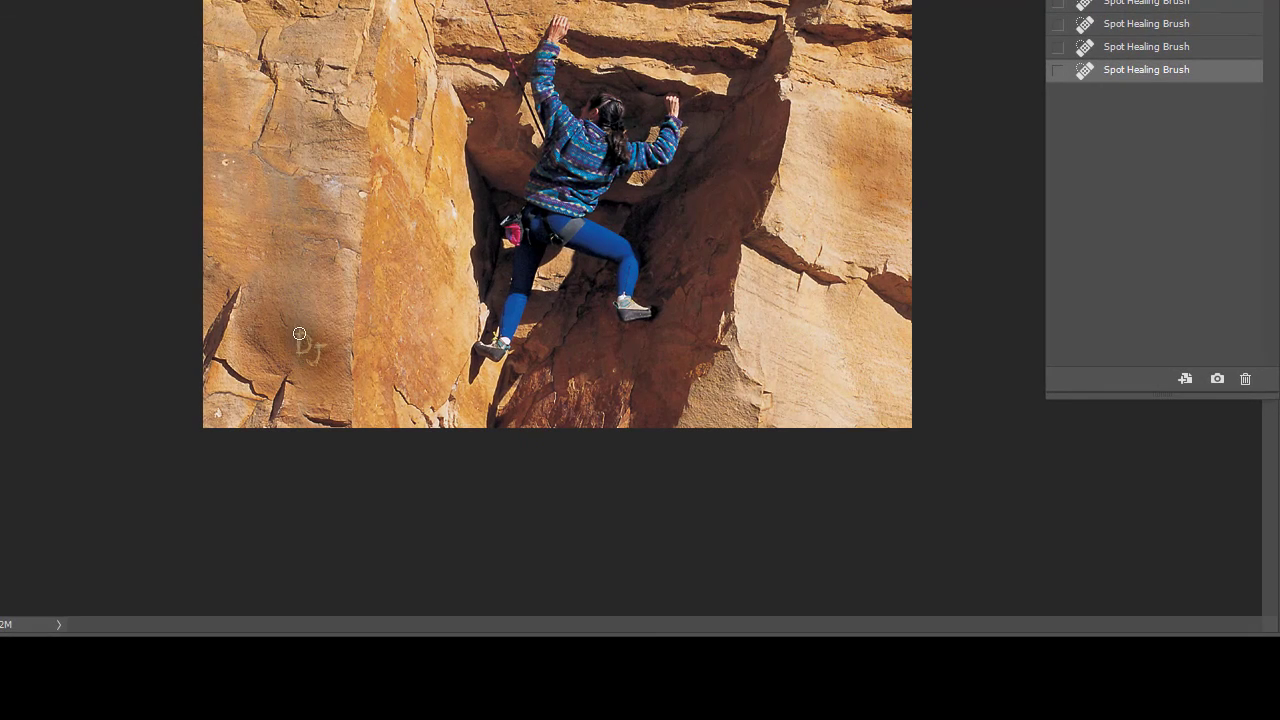
mouse_move(299, 333)
mouse_down()
mouse_move(305, 350)
mouse_move(329, 345)
mouse_move(300, 350)
mouse_up()
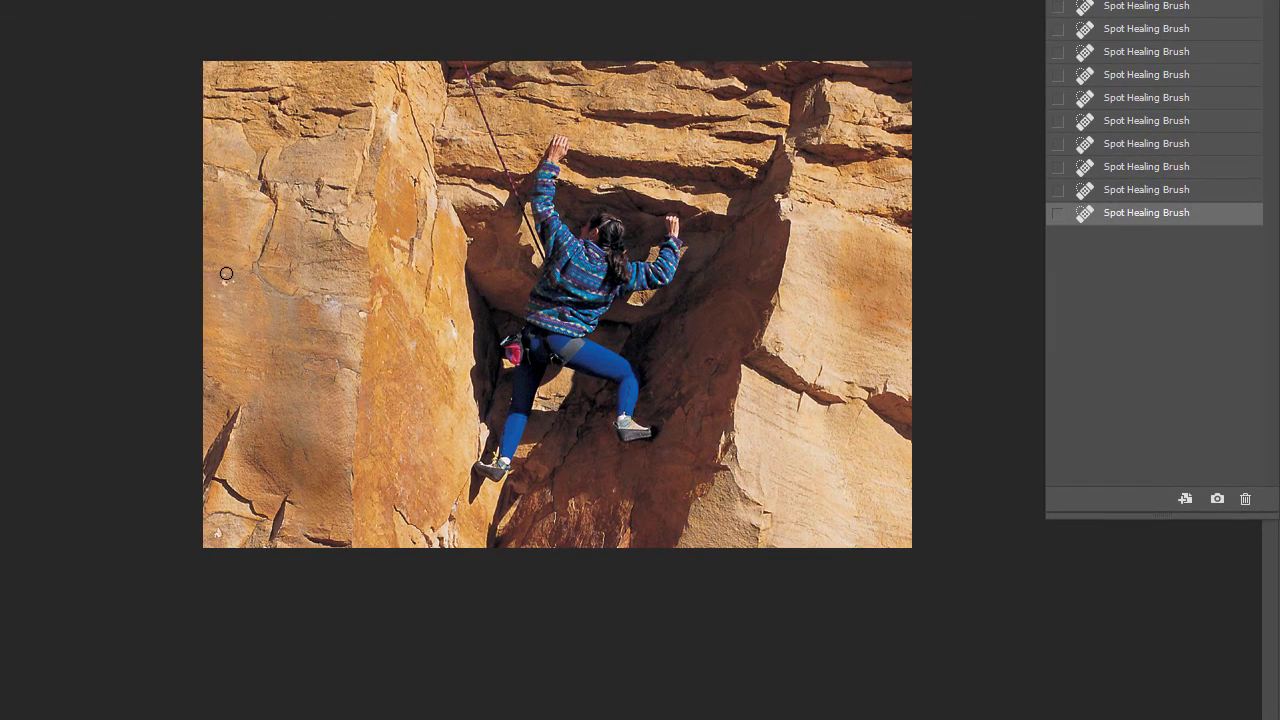
drag(223, 280, 245, 283)
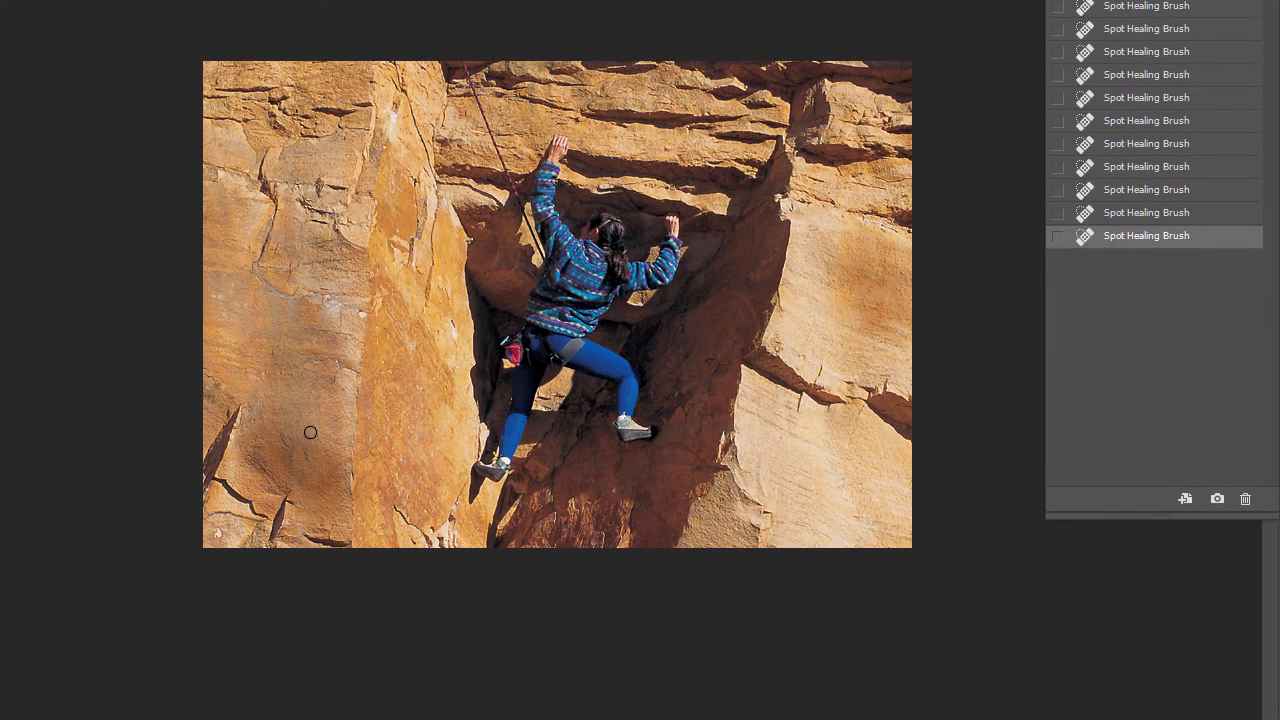